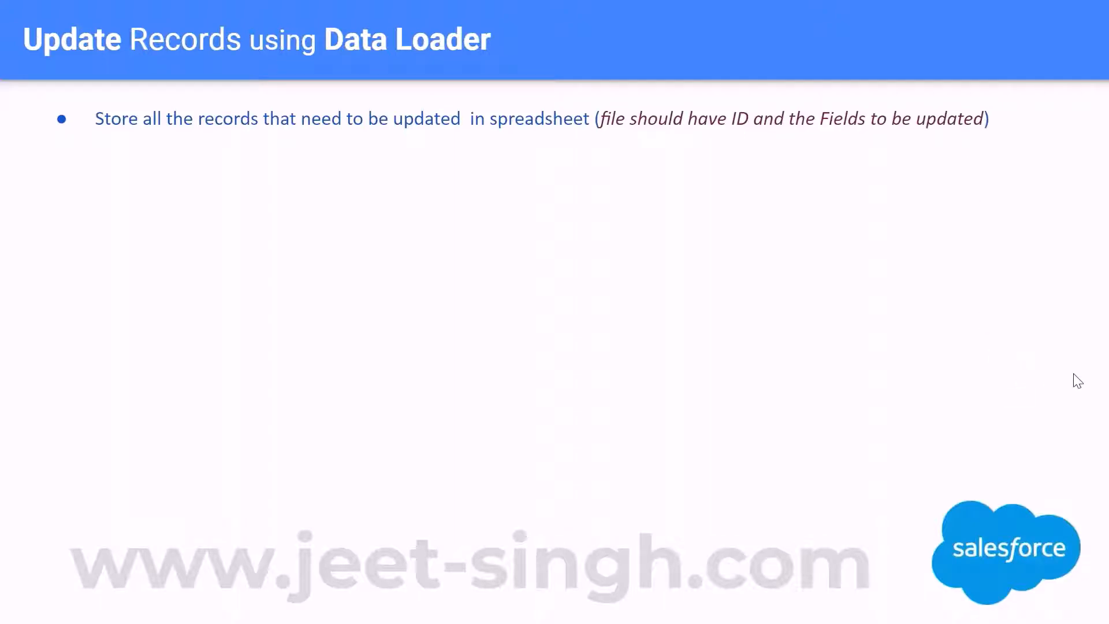
key("alt+Tab")
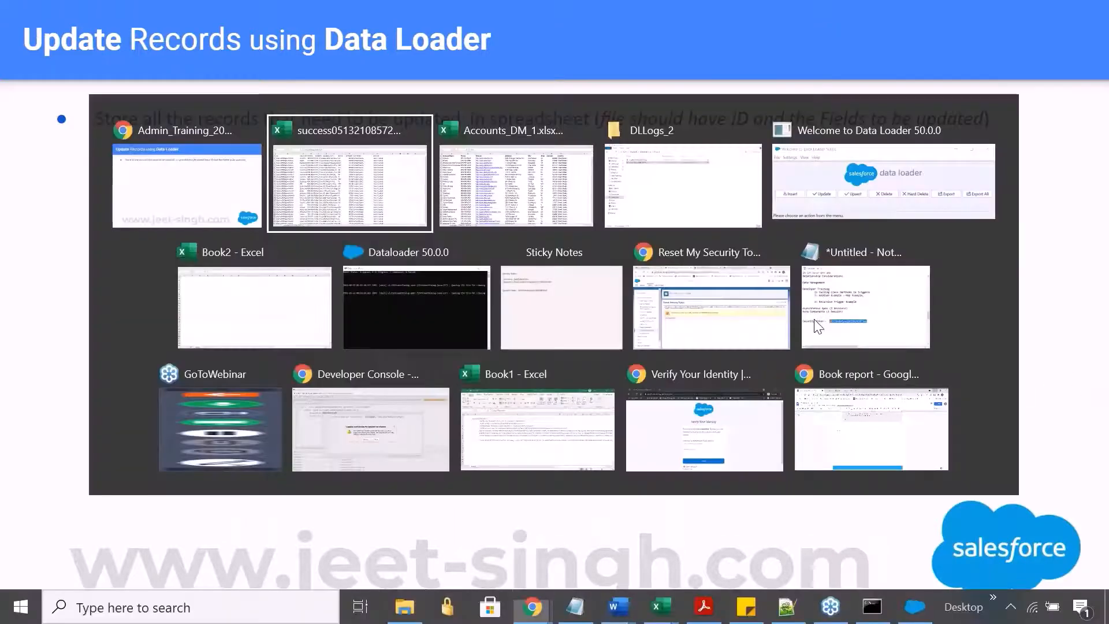
key("Up")
key("Up")
key("Up")
key("Up")
key("Up")
key("Up")
key("Up")
key("Up")
key("Left")
key("Right")
key("Right")
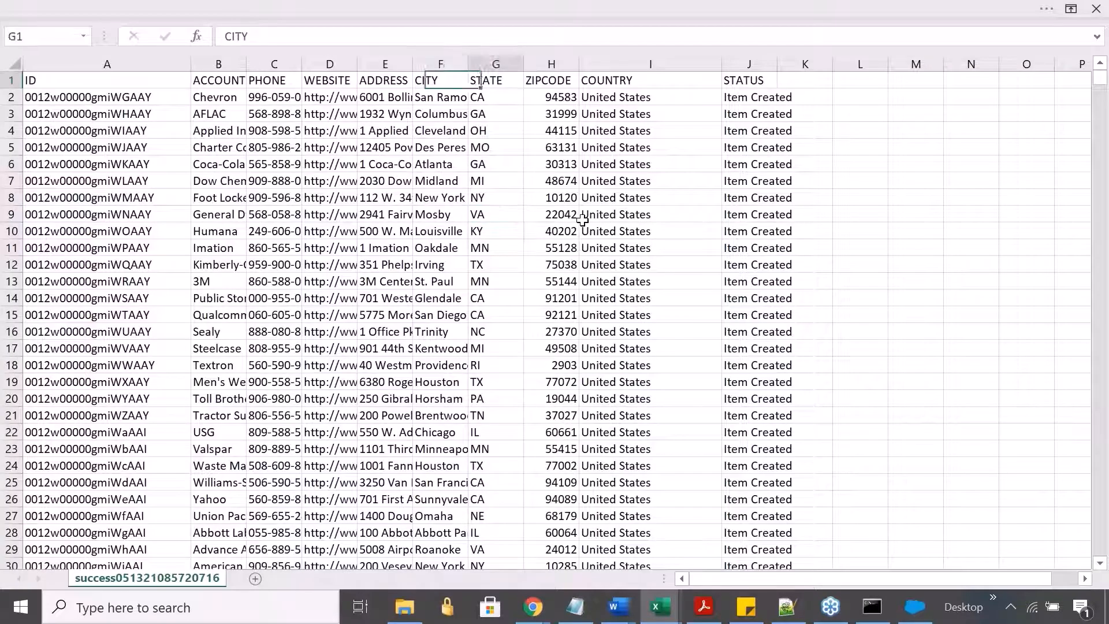
key("Down")
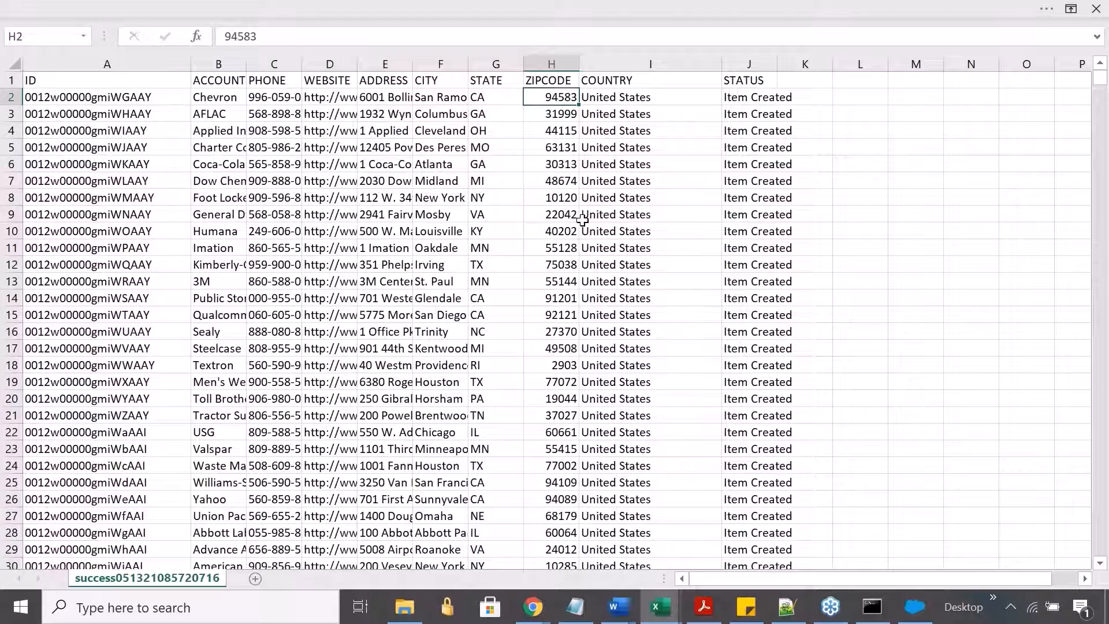
key("Right")
key("Right")
key("Left")
key("Left")
key("Right")
key("Right")
key("Right")
- Examine the header row and the first record's values, especially the COUNTRY column
key("Right")
type("USA")
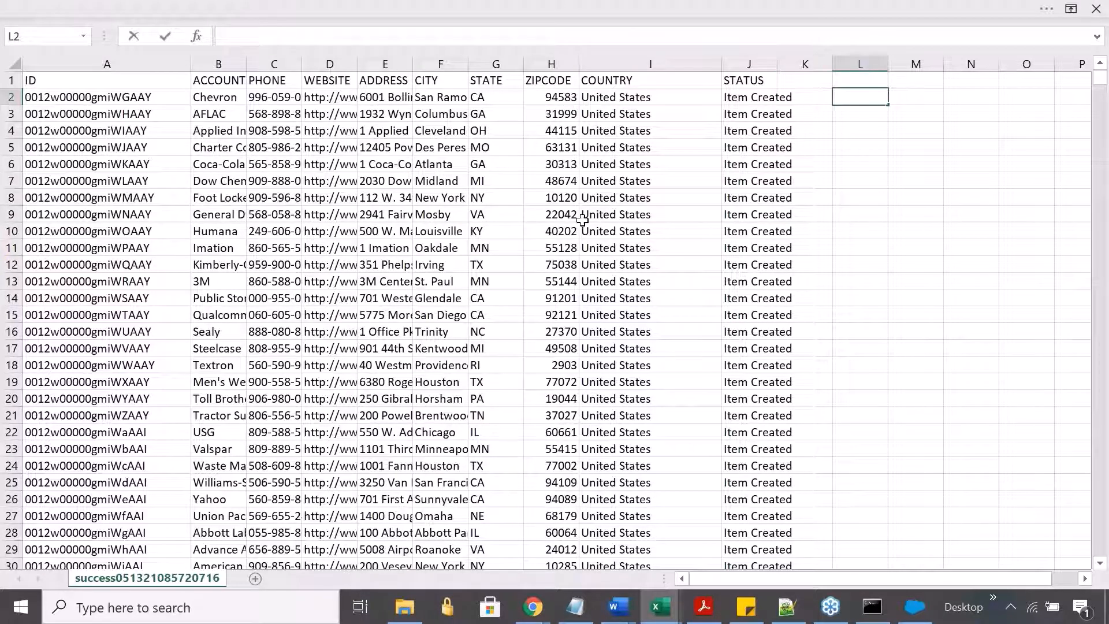
key("Return")
key("Up")
key("Home")
key("Up")
key("Right")
key("Right")
key("Right")
key("Right")
key("Right")
key("Right")
key("Right")
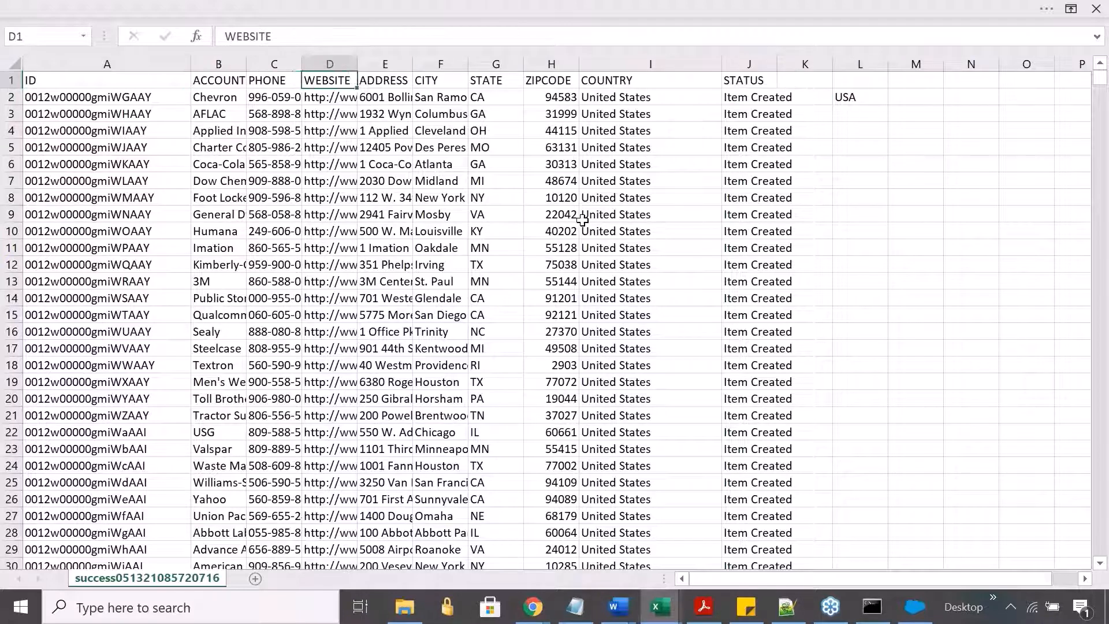
key("Right")
key("Right")
key("Right")
key("Right")
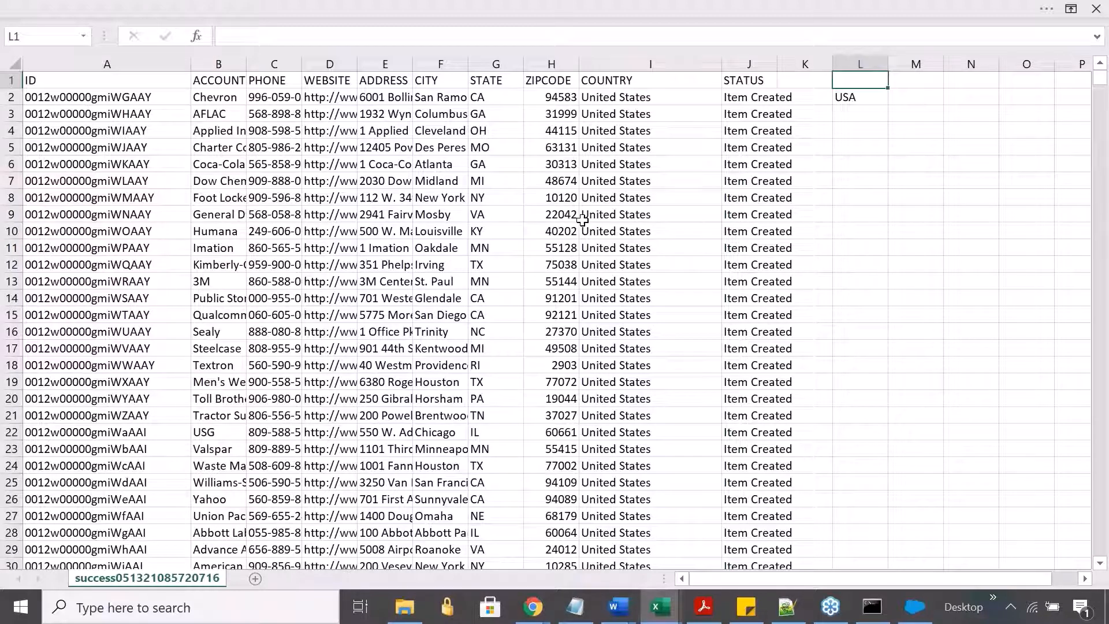
key("Down")
key("Up")
key("Down")
key("Left")
key("Left")
key("Left")
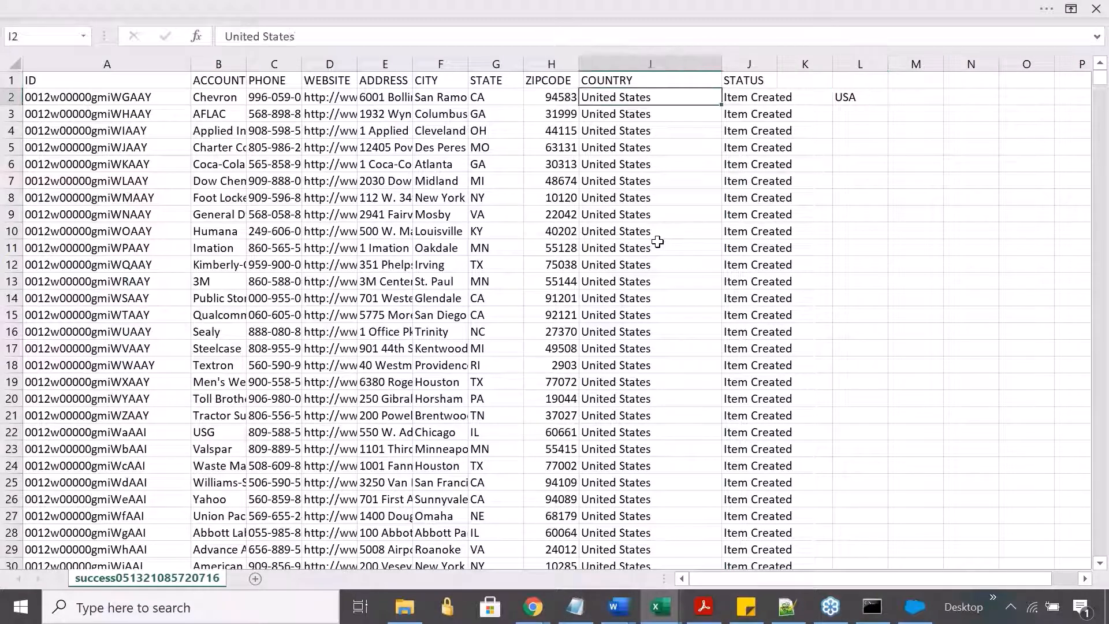
- Copy USA from cell L2 into cell B2, replacing the first account name
key("Left")
key("Right")
key("Right")
key("Right")
key("Right")
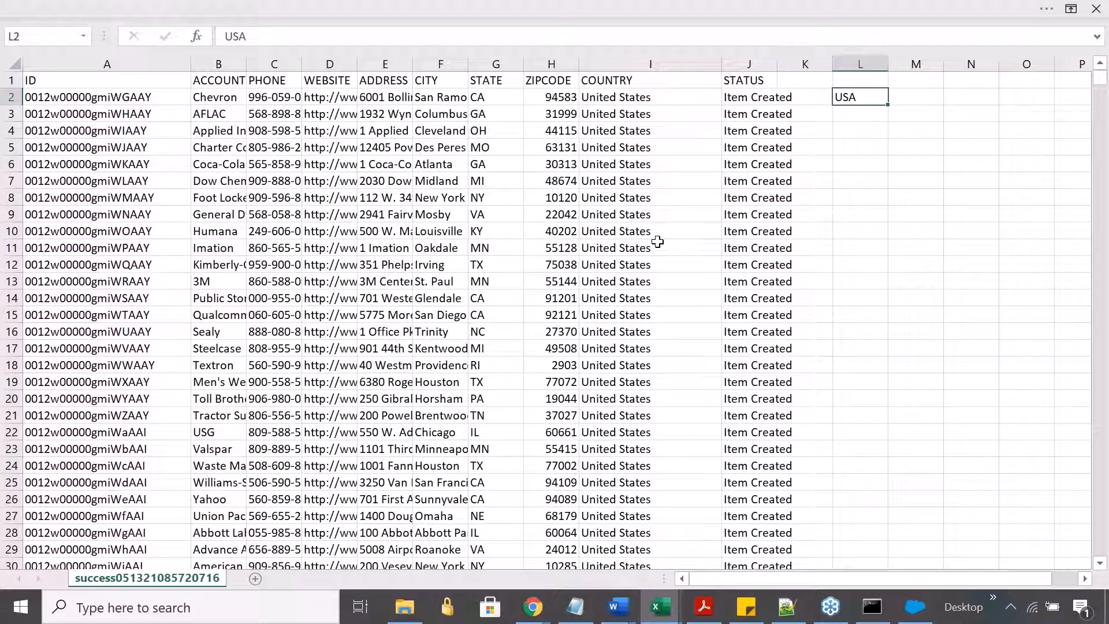
key("ctrl+c")
key("Left")
key("Left")
key("Left")
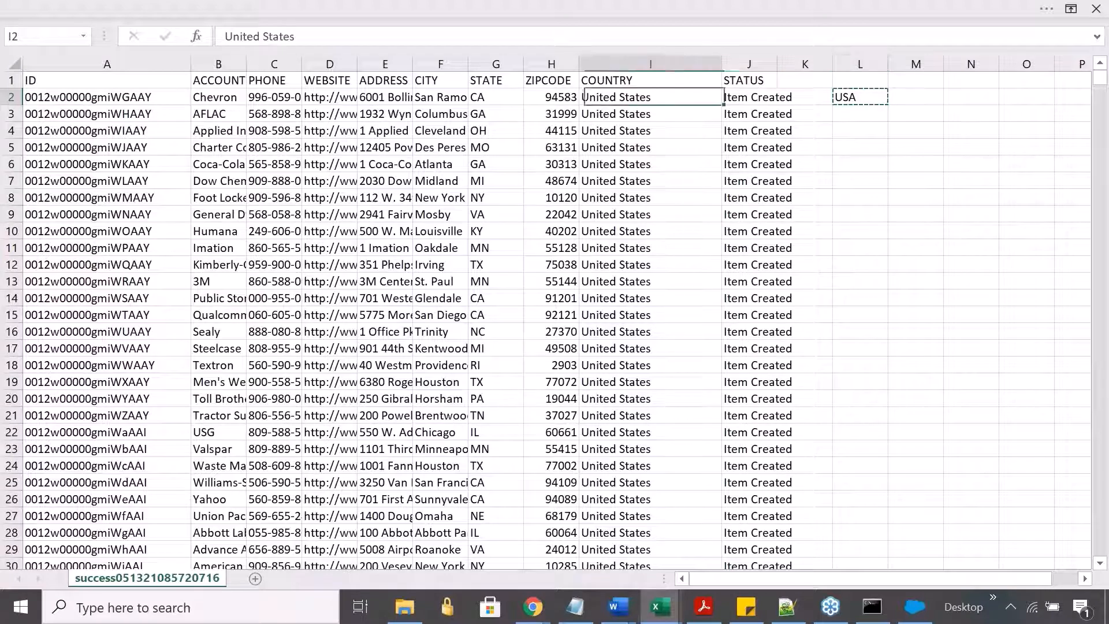
key("Left")
key("Left")
key("Left")
key("Left")
key("Left")
key("Left")
key("Left")
key("ctrl+v")
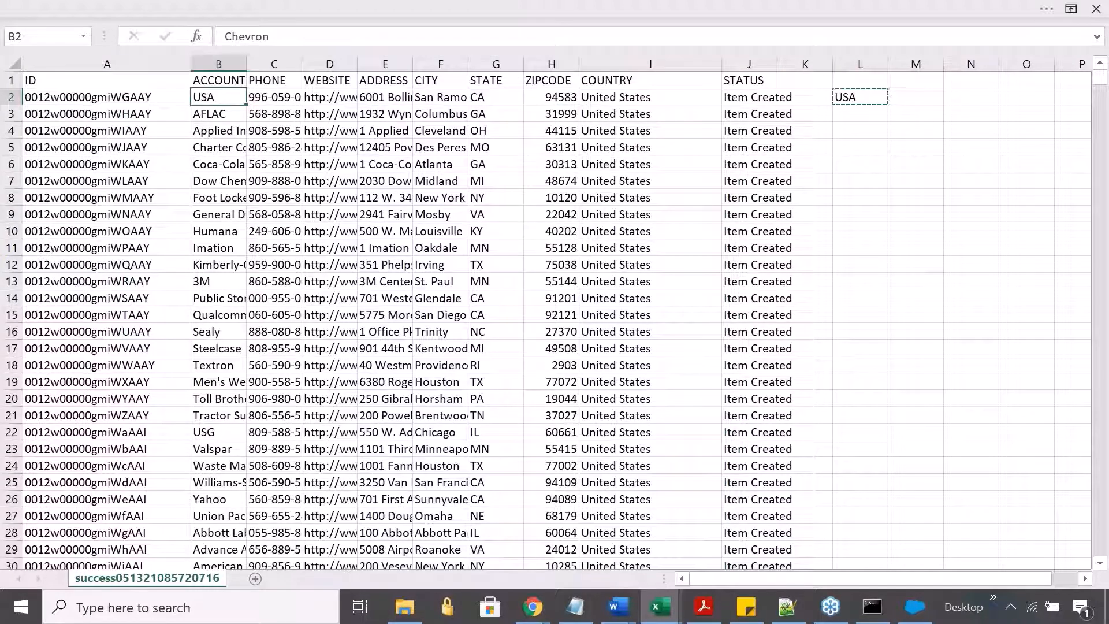
- Change the column B header in cell B1 to Ccountry
key("Up")
type("CCountry")
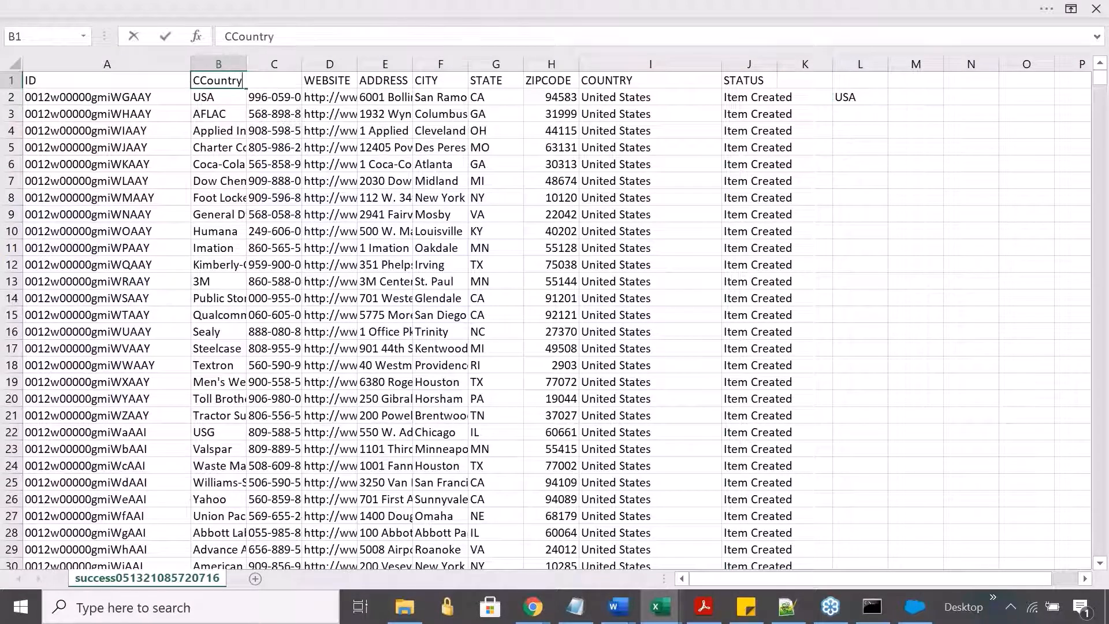
key("Return")
key("Up")
- Fill USA from cell B2 down through the last record in column B
key("Down")
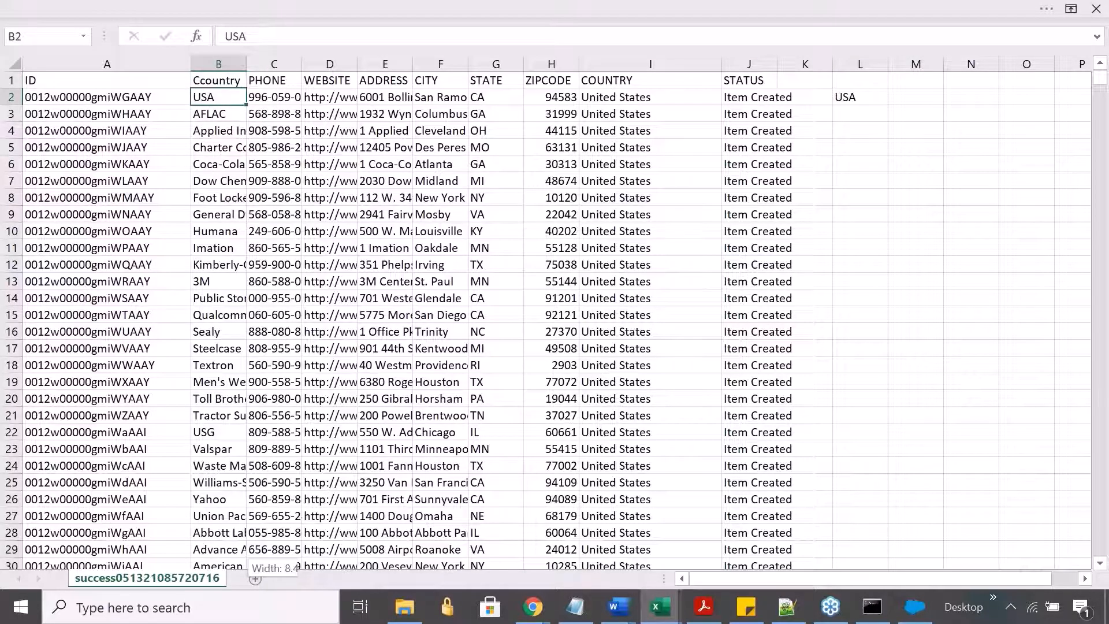
key("ctrl+shift+Down")
key("ctrl+d")
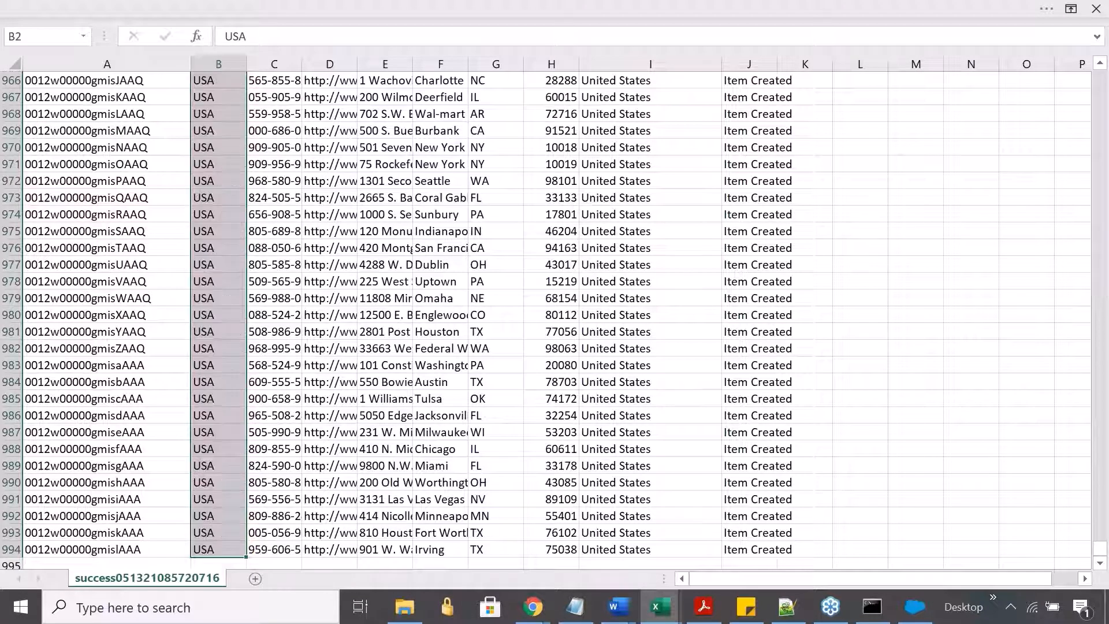
- Clear the headers and data of the PHONE through STATUS columns for all records
key("Up")
key("Right")
key("Down")
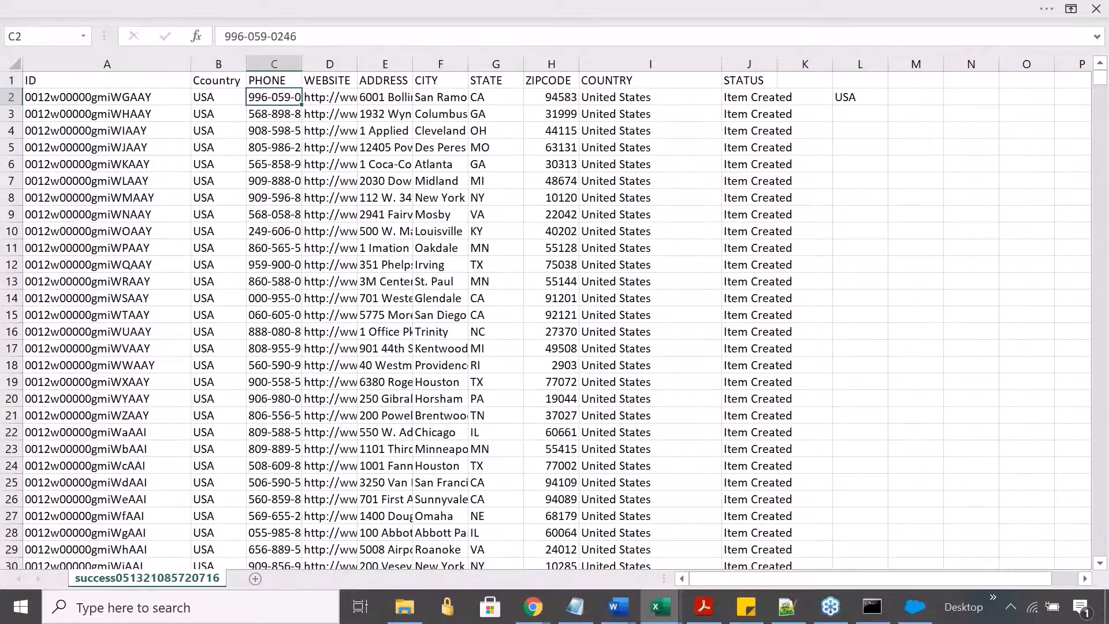
key("Up")
key("ctrl+shift+Down")
key("ctrl+shift+Right")
key("Delete")
key("ctrl+Home")
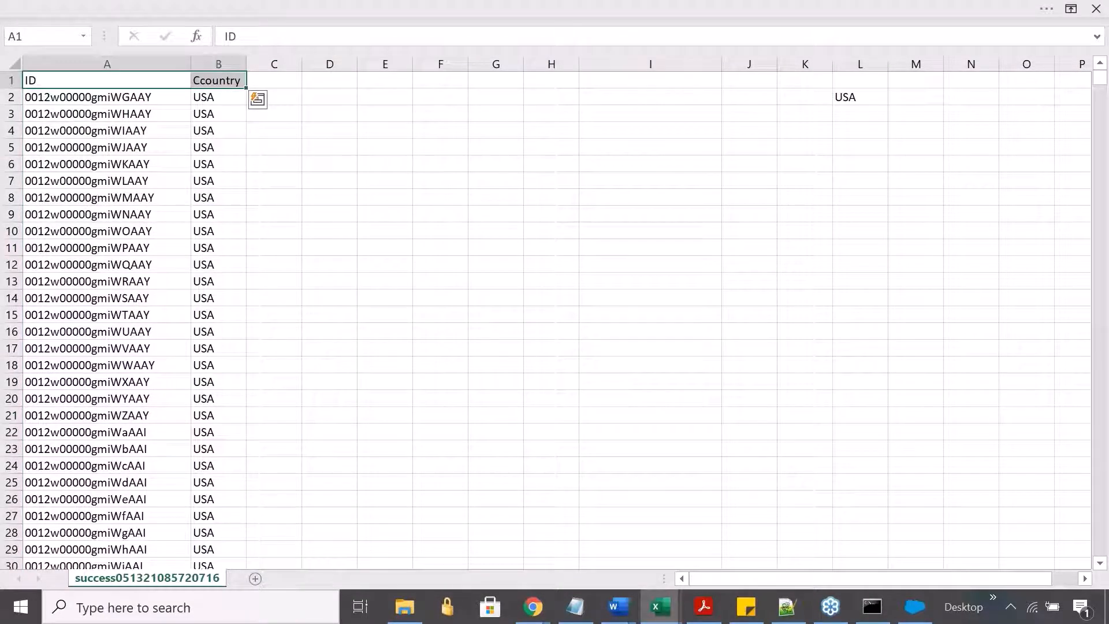
- Check the ID and country columns kept in the sheet
key("Down")
key("Down")
key("Up")
key("Up")
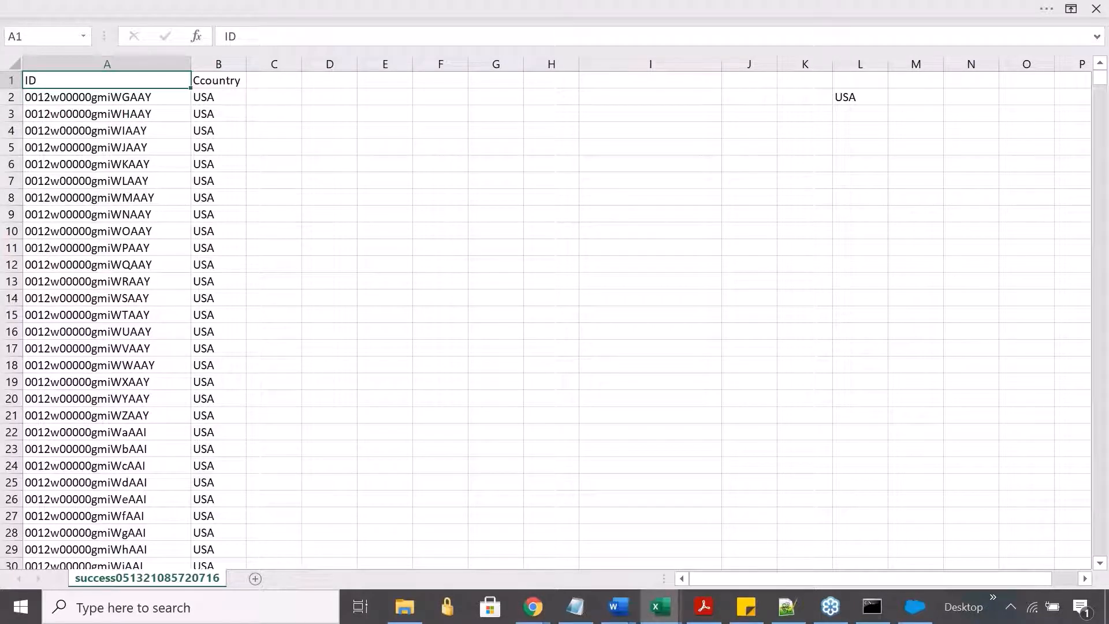
left_click(231, 134)
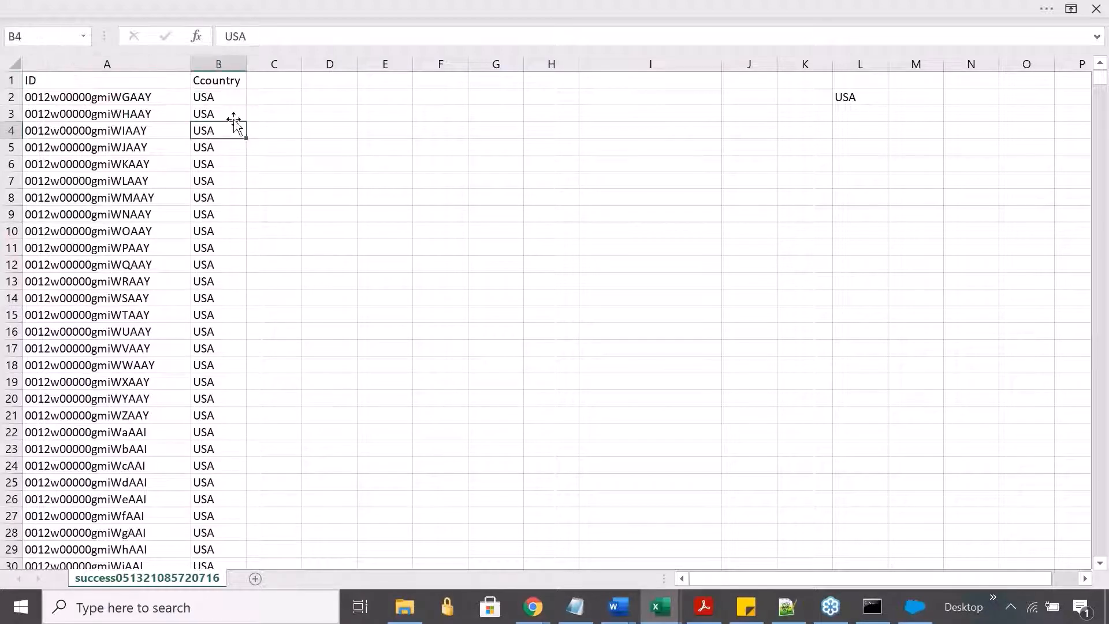
left_click(81, 147)
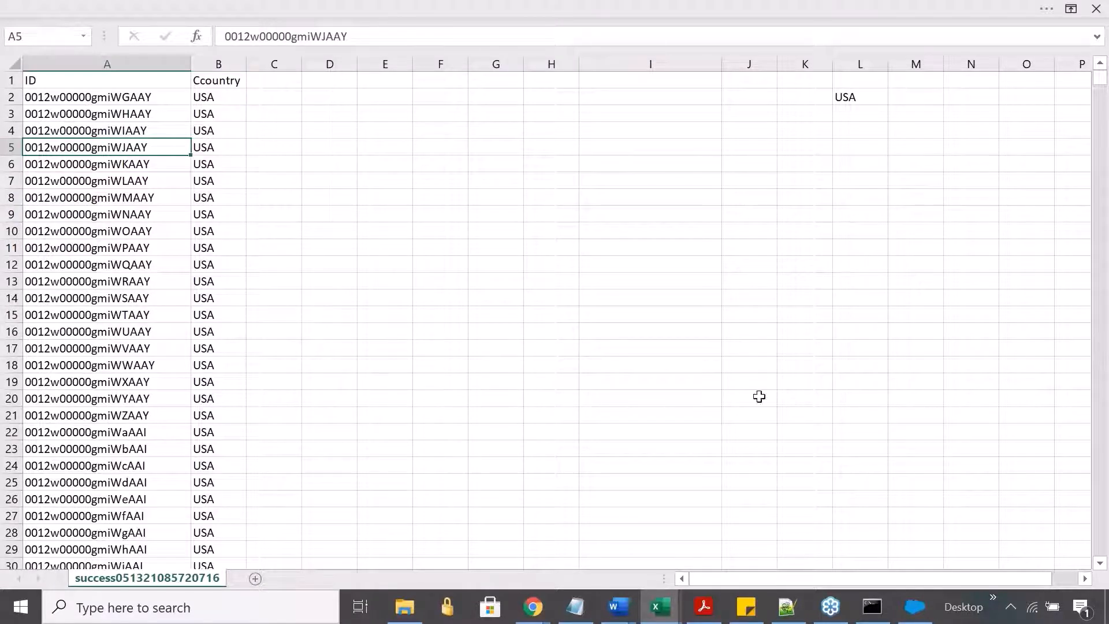
left_click(1099, 386)
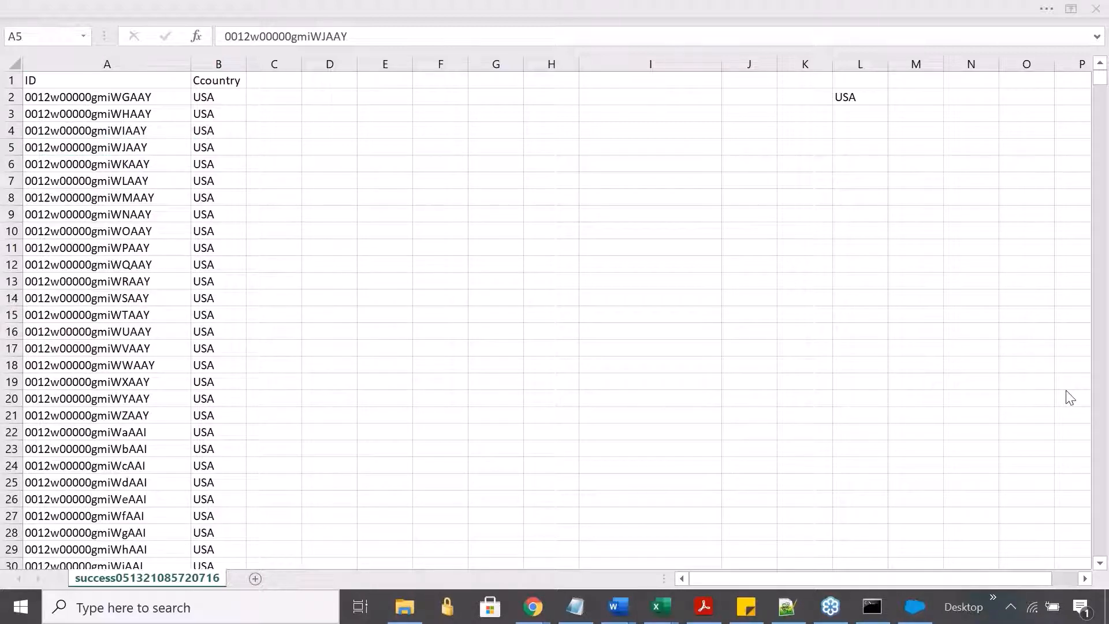
- Switch to the presentation and go through the steps for updating records using Data Loader
key("alt+Tab")
key("Left")
key("Left")
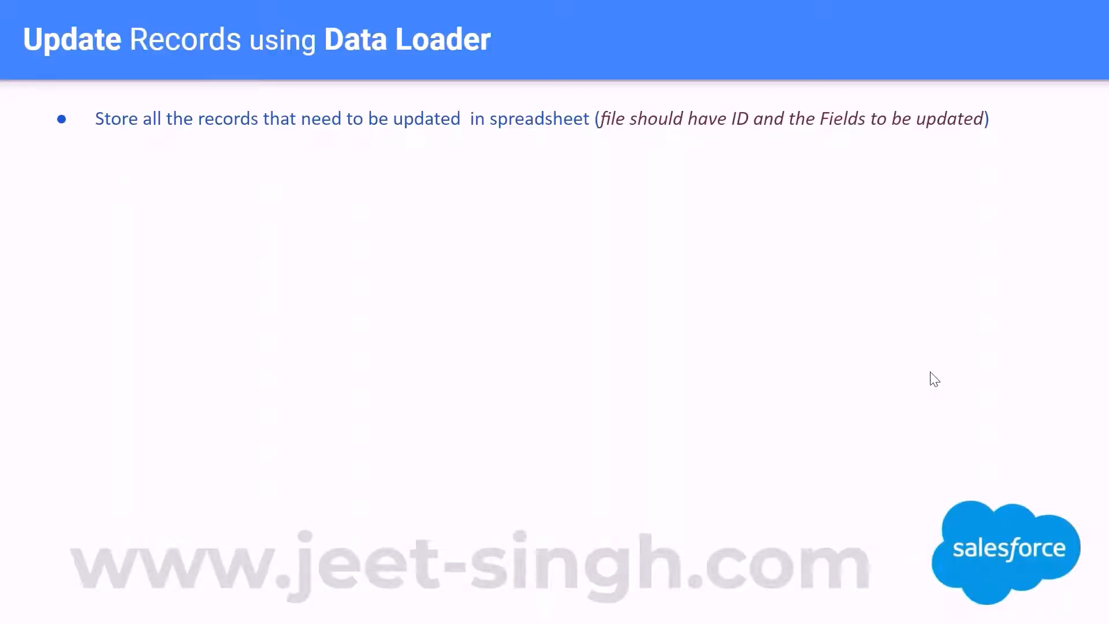
key("Right")
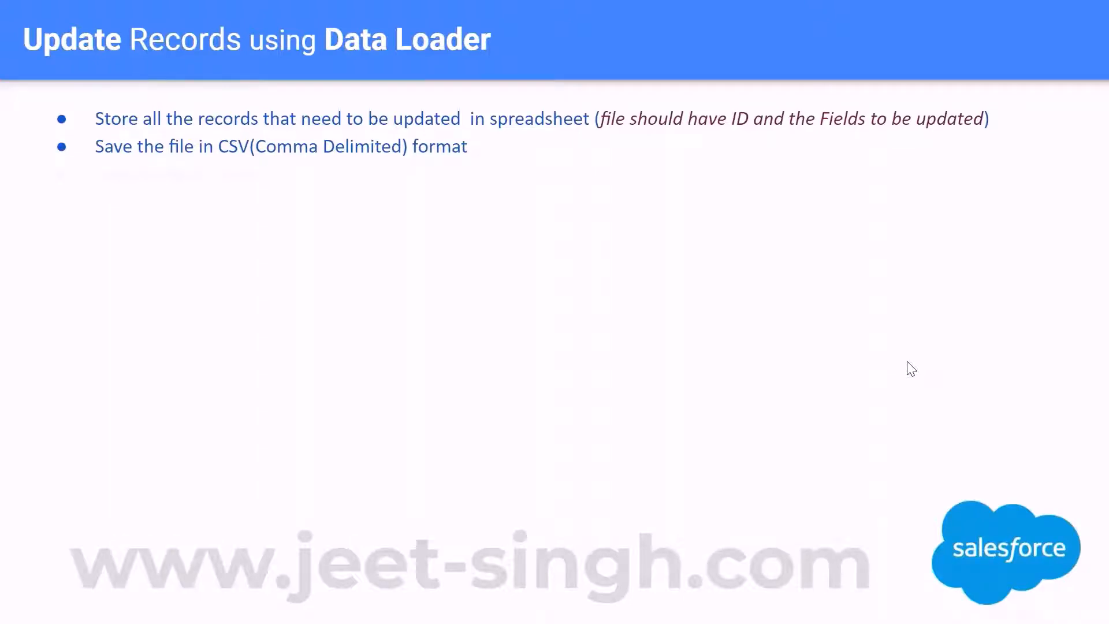
key("Right")
key("Right")
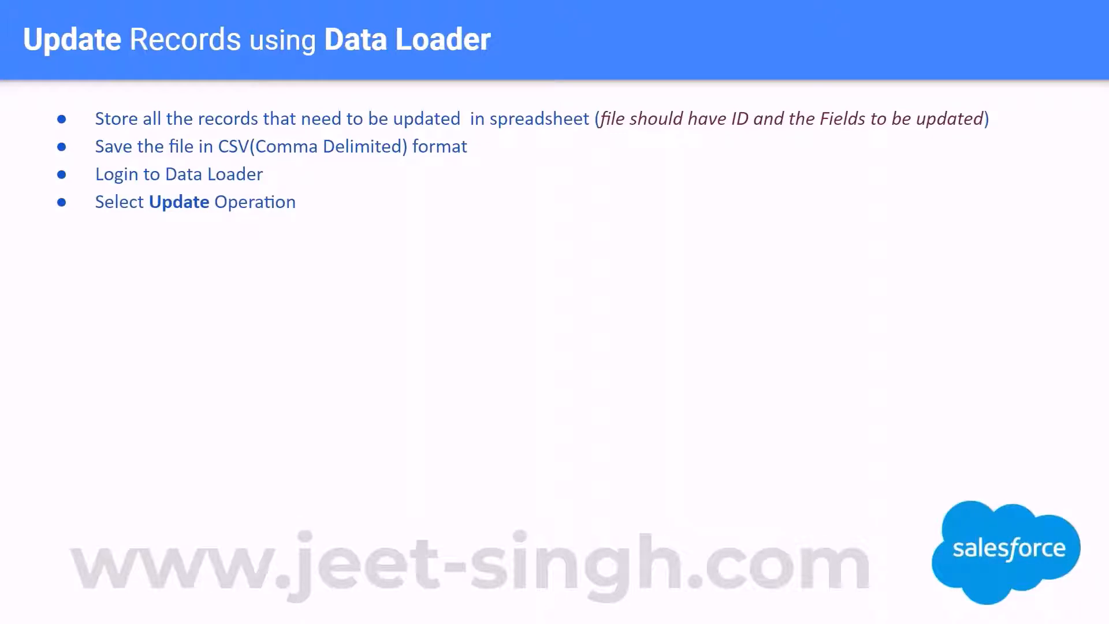
key("Right")
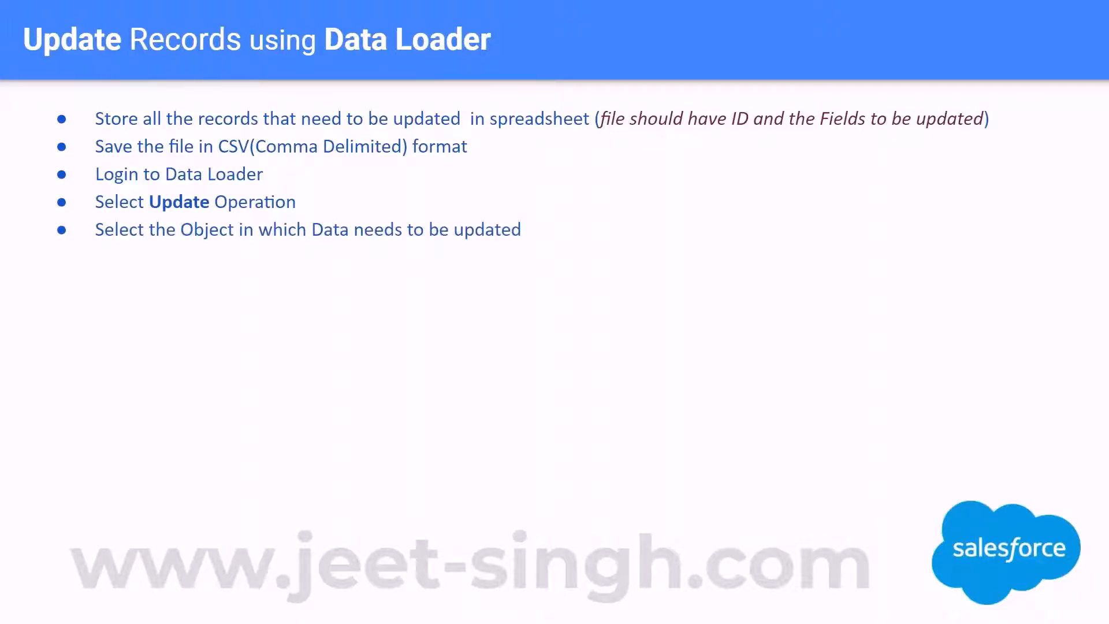
key("Right")
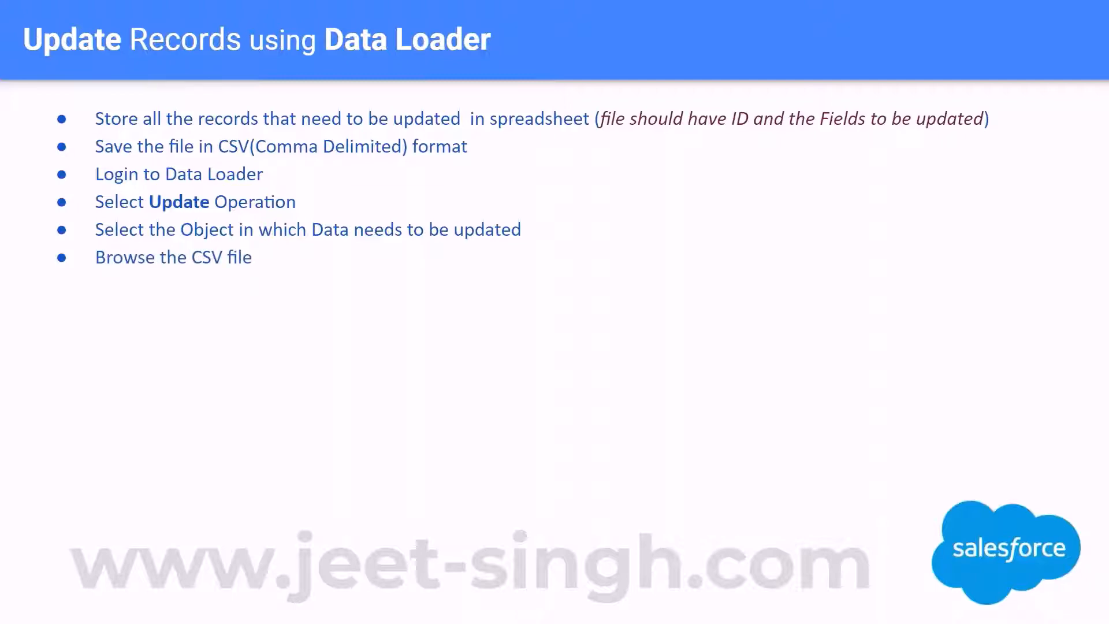
key("Left")
left_click(1086, 388)
- Save the Excel sheet in the DLLogs_2 folder as Update_Country in CSV (Comma delimited) format
key("alt+Tab")
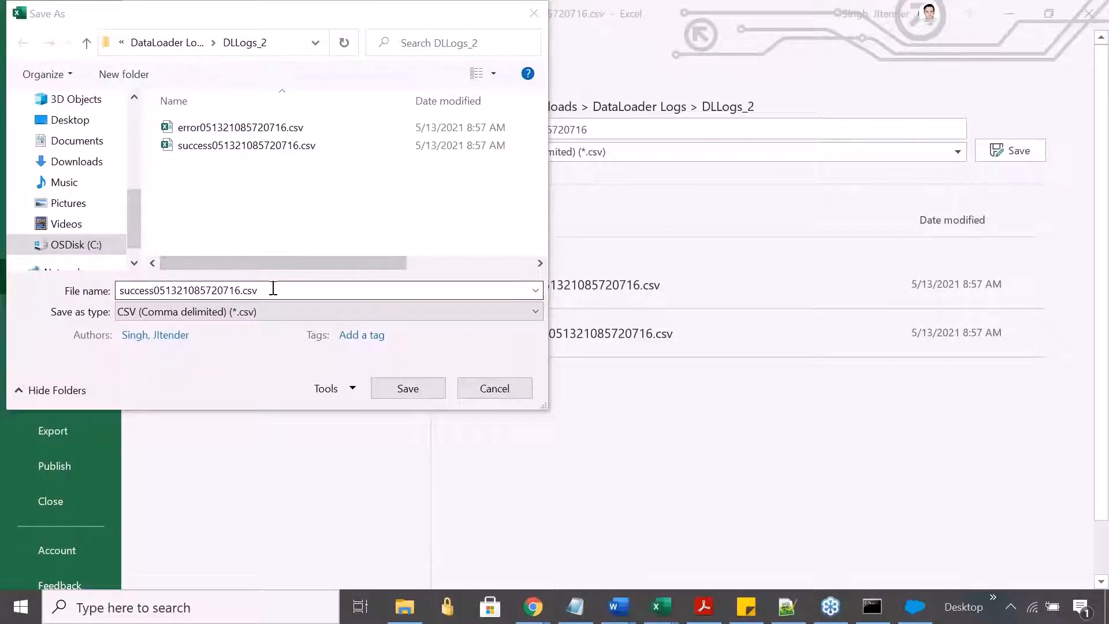
left_click(289, 291)
left_click(301, 311)
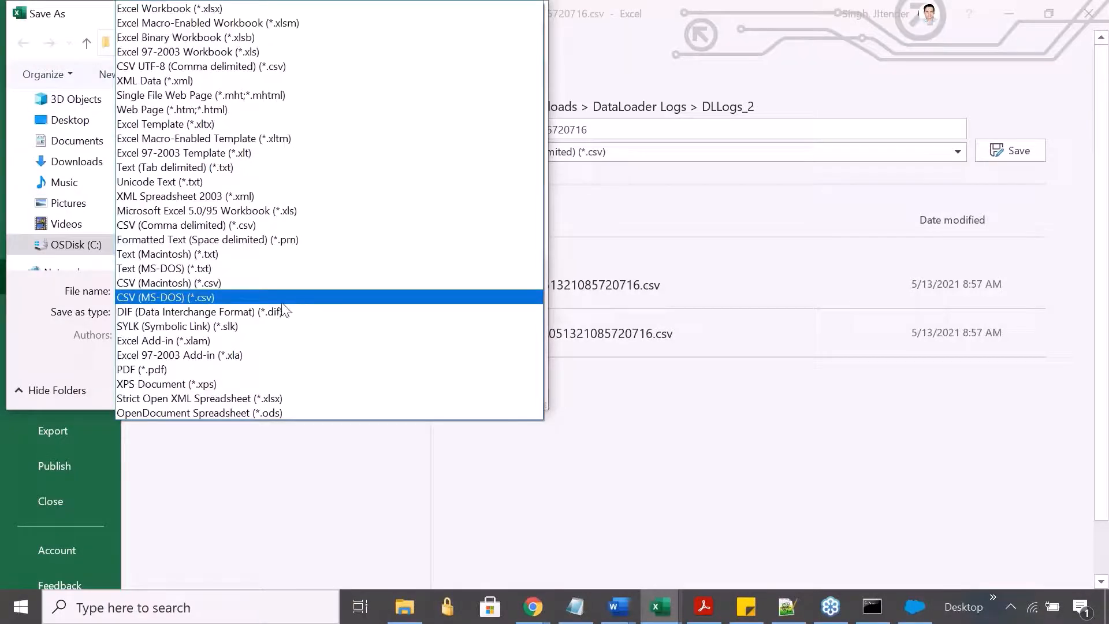
left_click(290, 223)
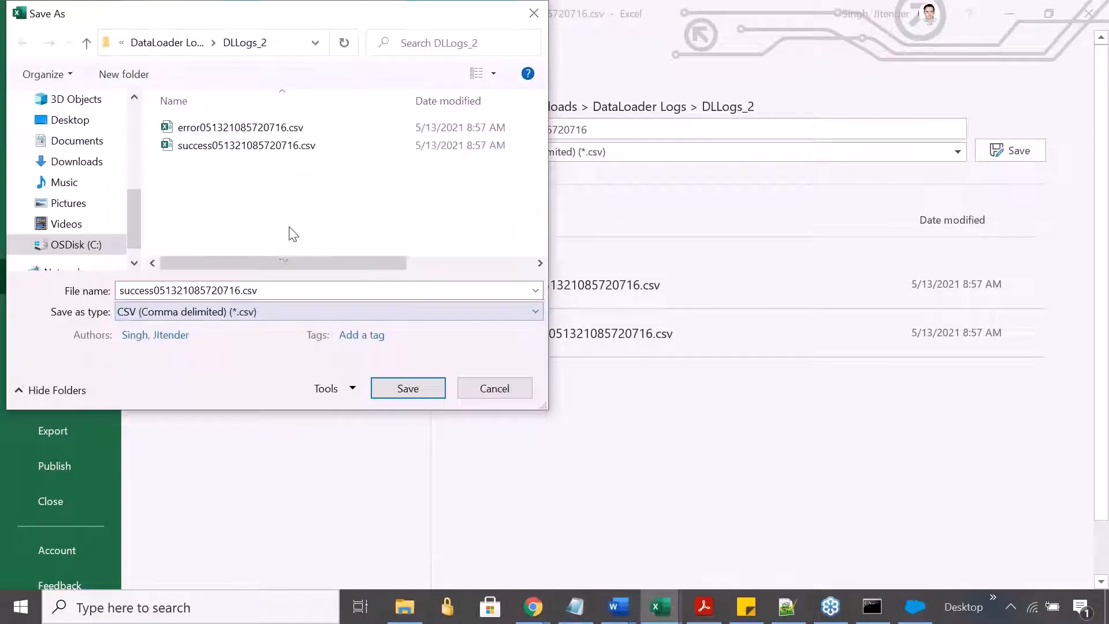
left_click(282, 315)
left_click(51, 335)
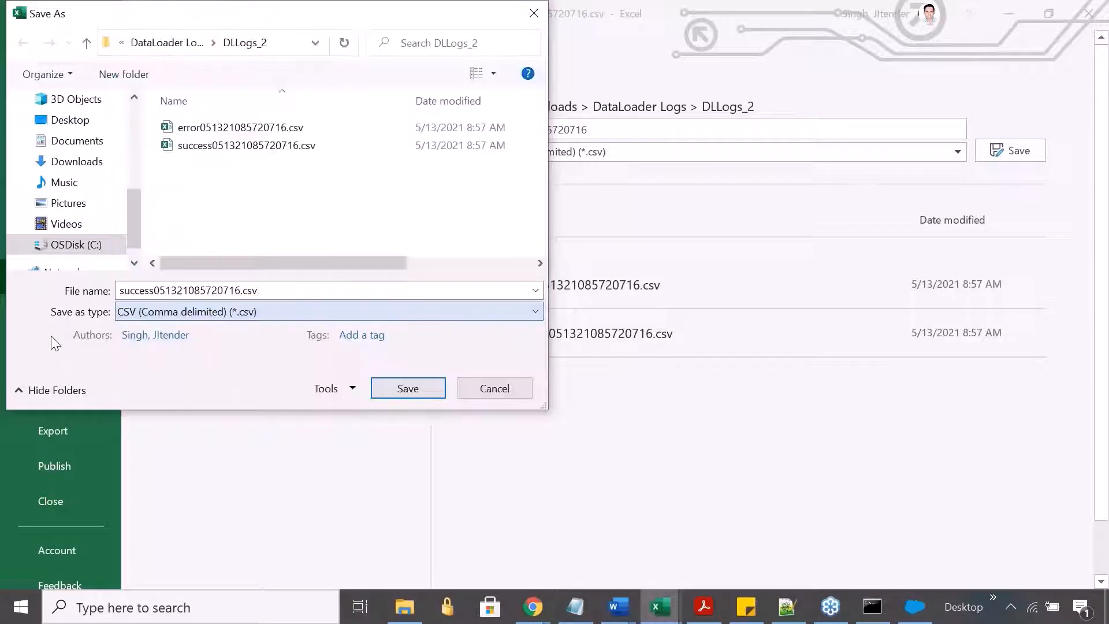
left_click(242, 289)
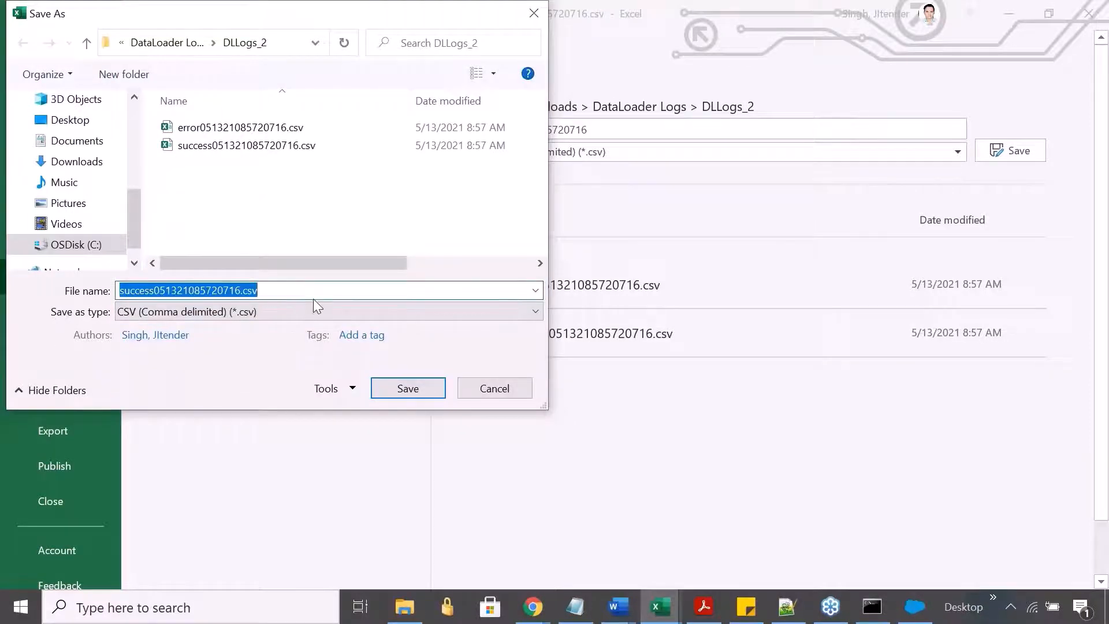
type("Update_Cou")
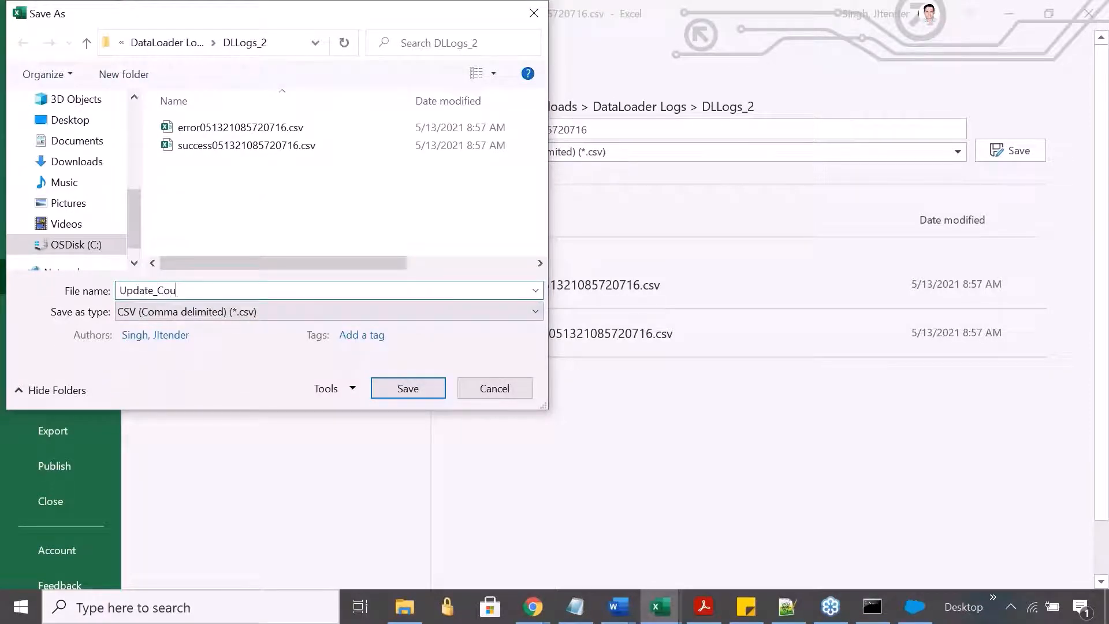
type("ntry")
left_click(414, 386)
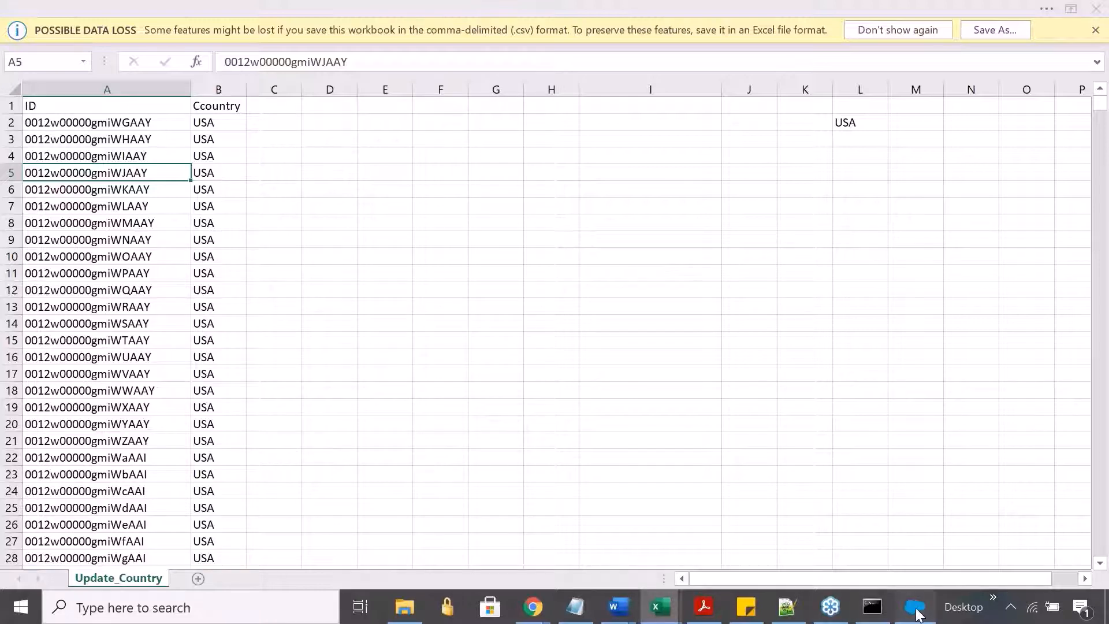
- Switch to Data Loader, close the previous insert's windows and start an Update operation
left_click(917, 609)
left_click(435, 230)
left_click(607, 36)
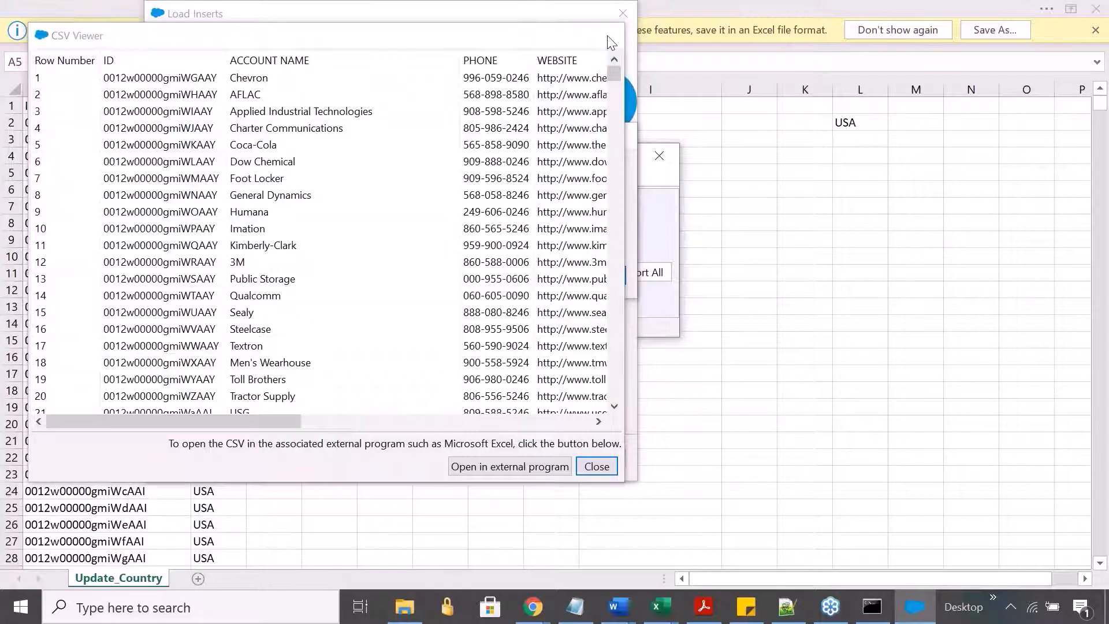
left_click(572, 166)
left_click(233, 281)
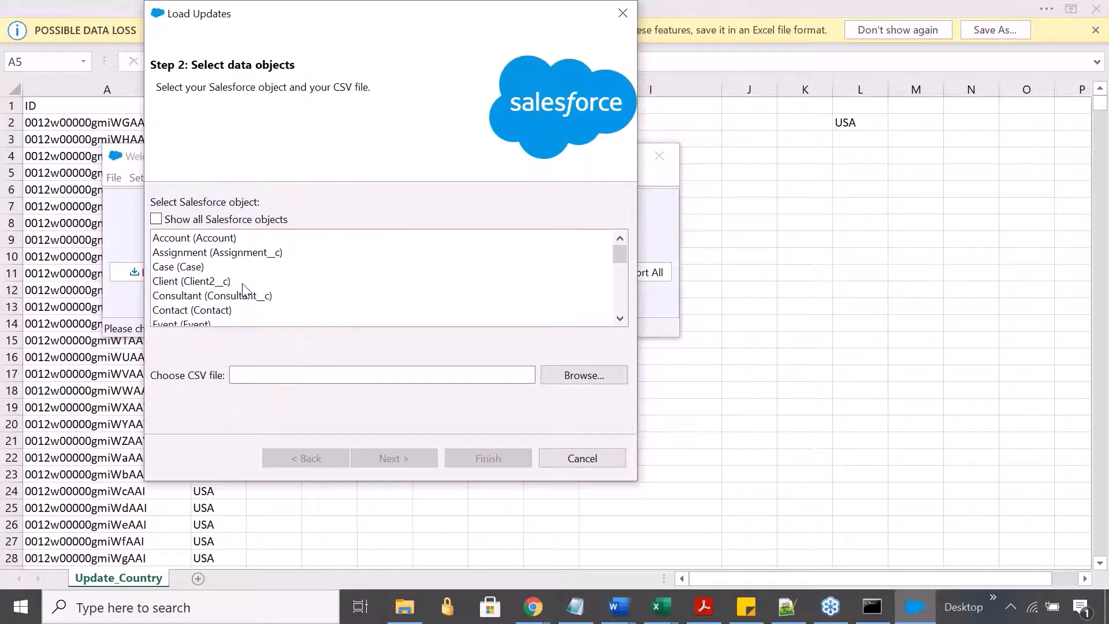
- Choose the Account object and load Update_Country.csv from the DLLogs_2 folder as the update's source file
left_click(231, 239)
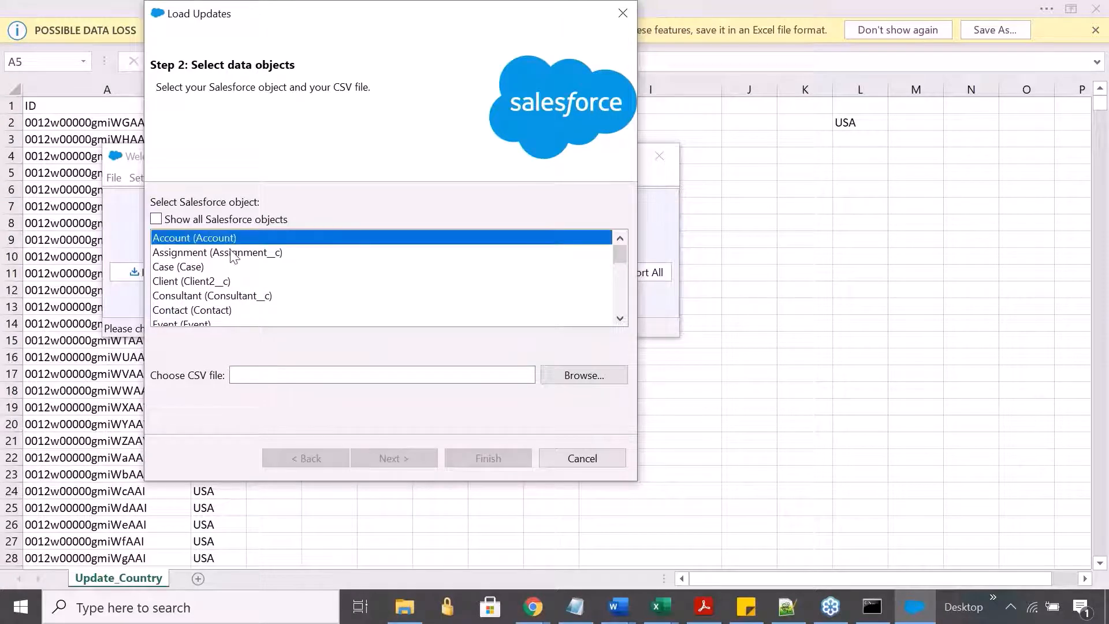
left_click(574, 376)
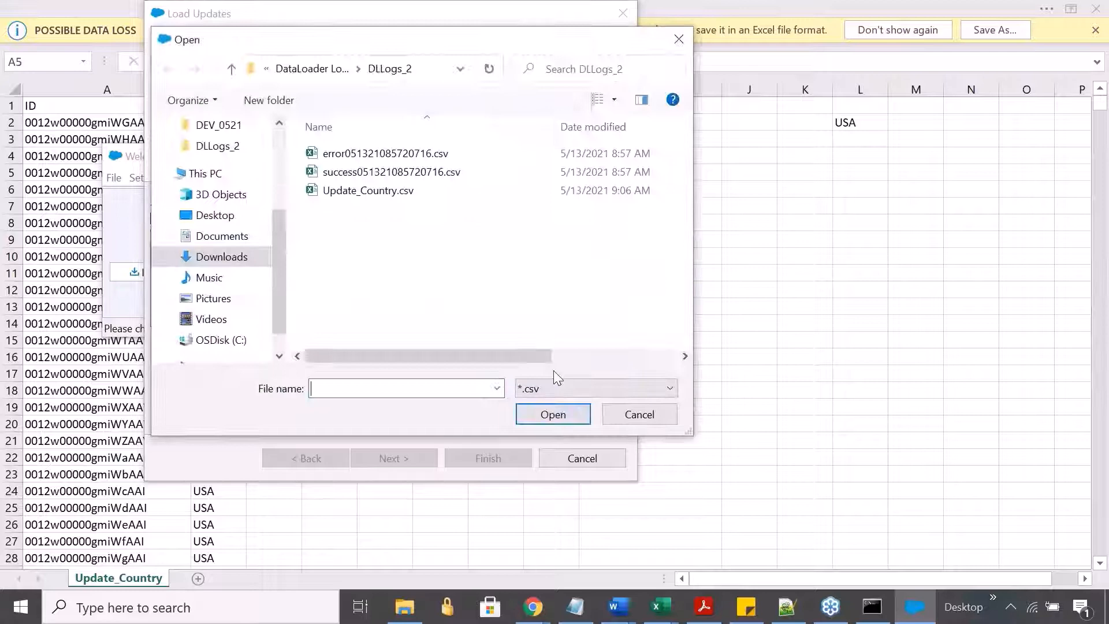
left_click(338, 192)
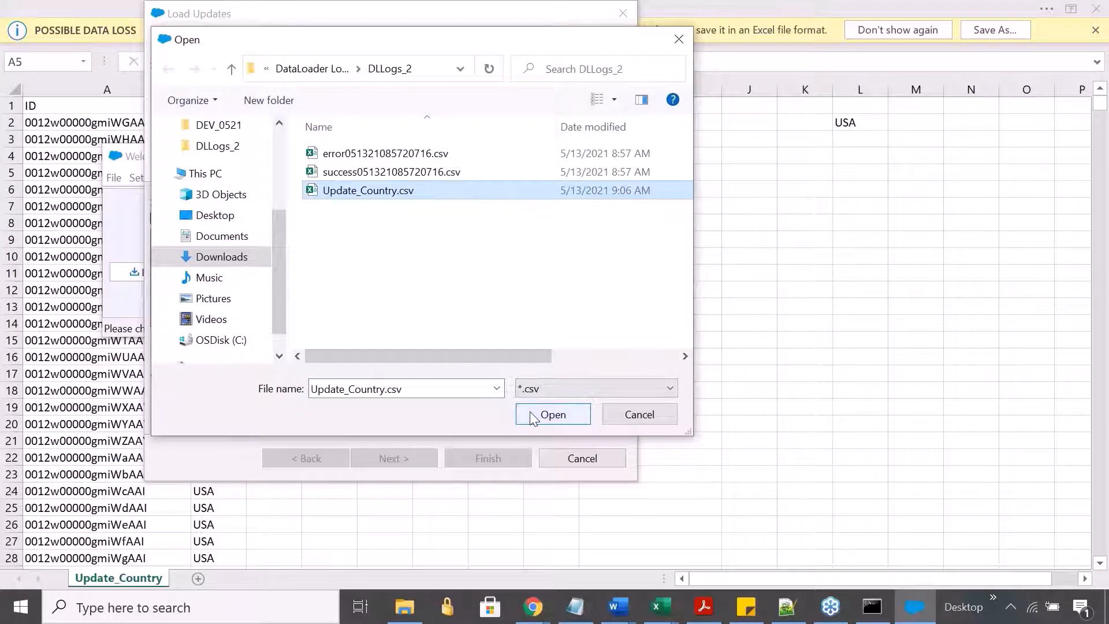
left_click(530, 415)
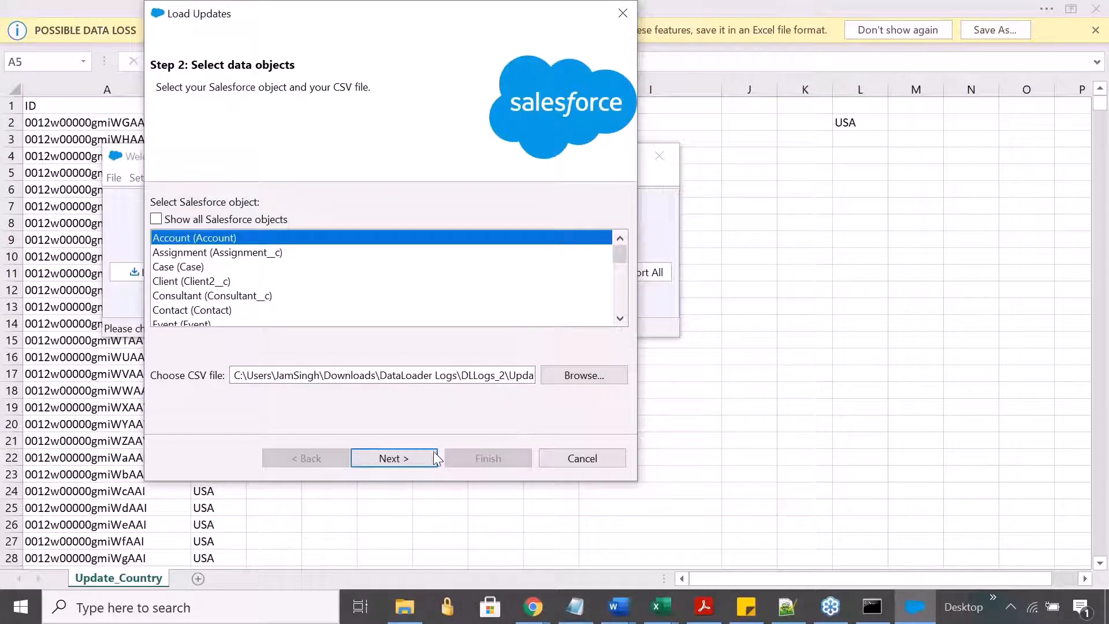
- Try to initialize the Account update with the chosen CSV file, and decline to continue with an empty column
left_click(411, 456)
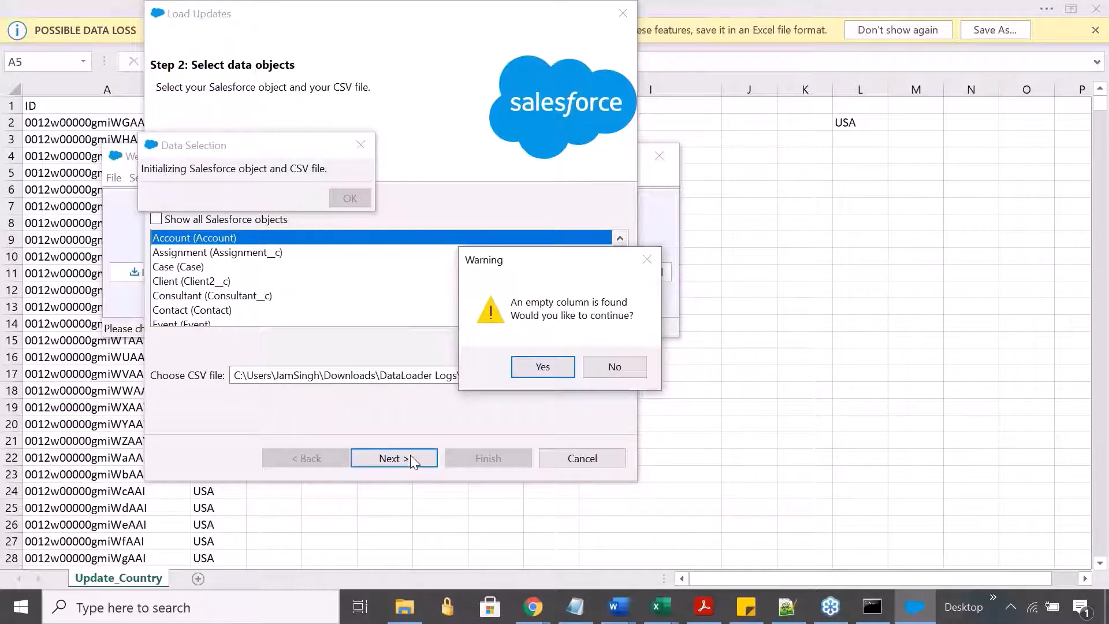
left_click(546, 367)
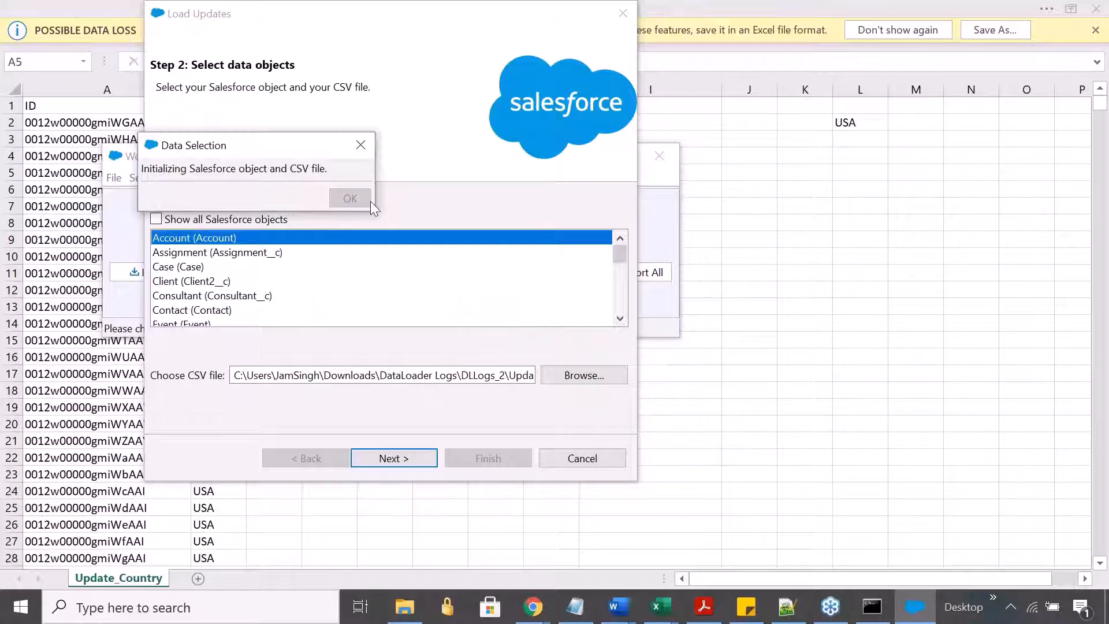
left_click(368, 145)
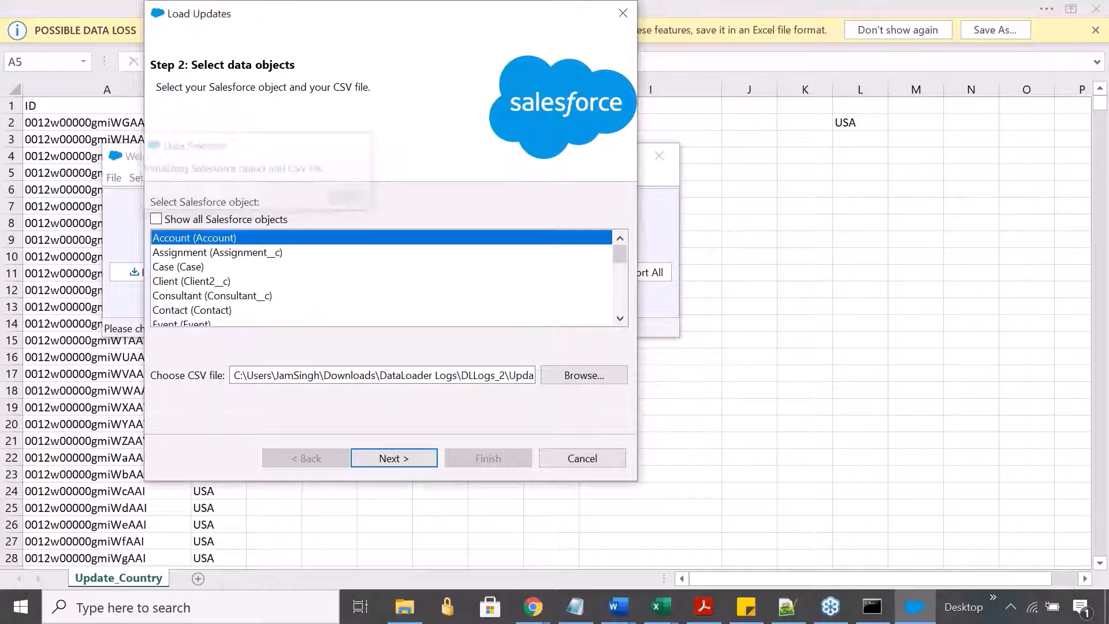
left_click(380, 462)
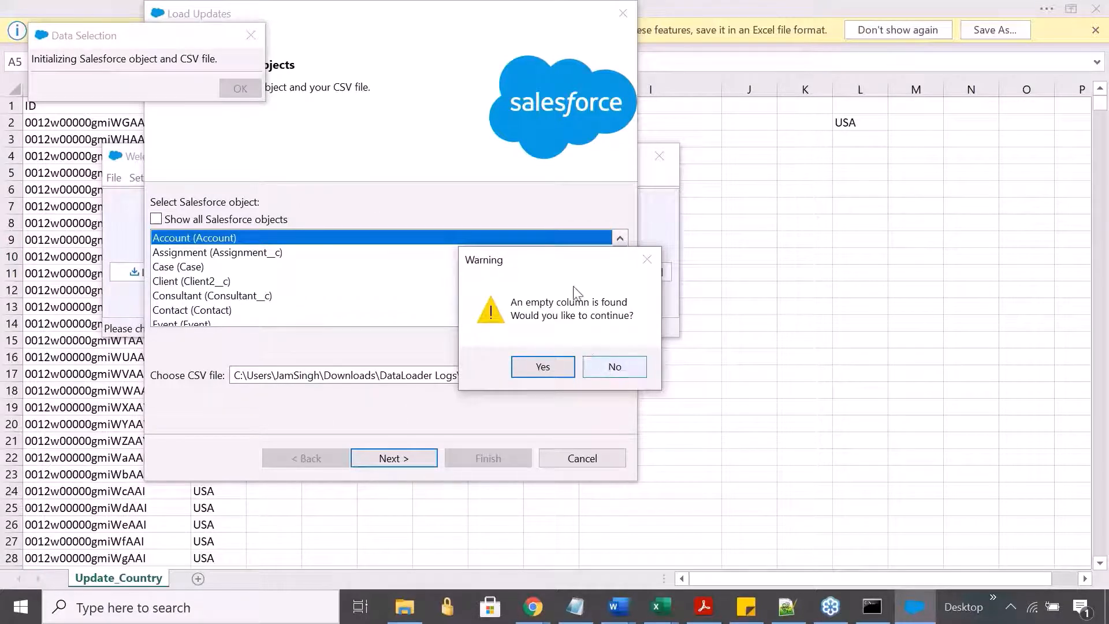
left_click(610, 362)
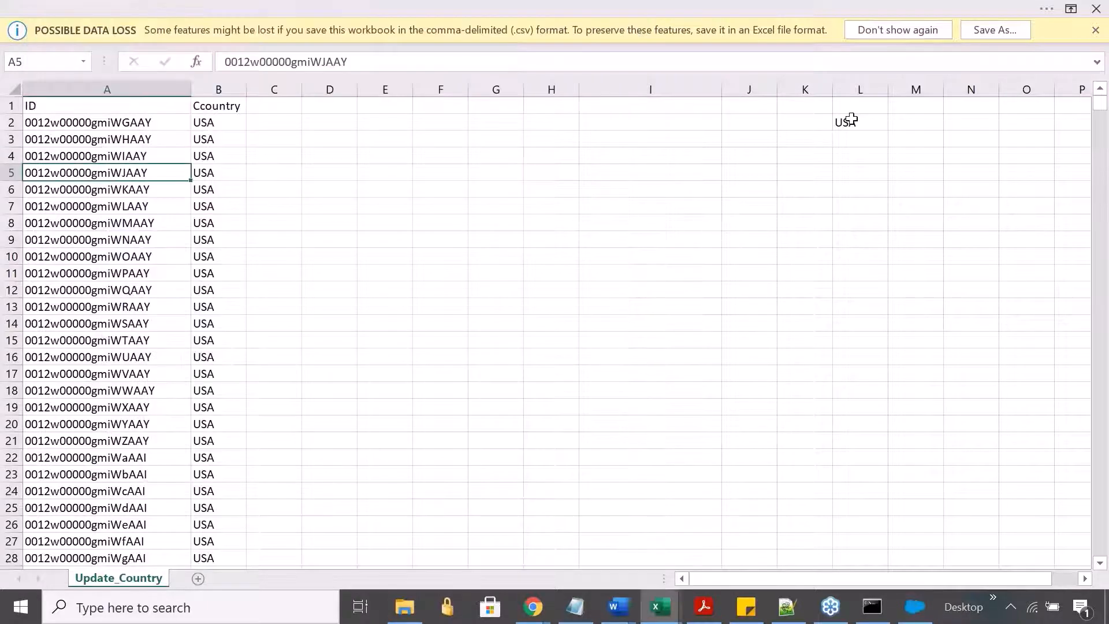
- Switch to the Update_Country sheet in Excel and delete column L, which holds a stray USA value
left_click(851, 119)
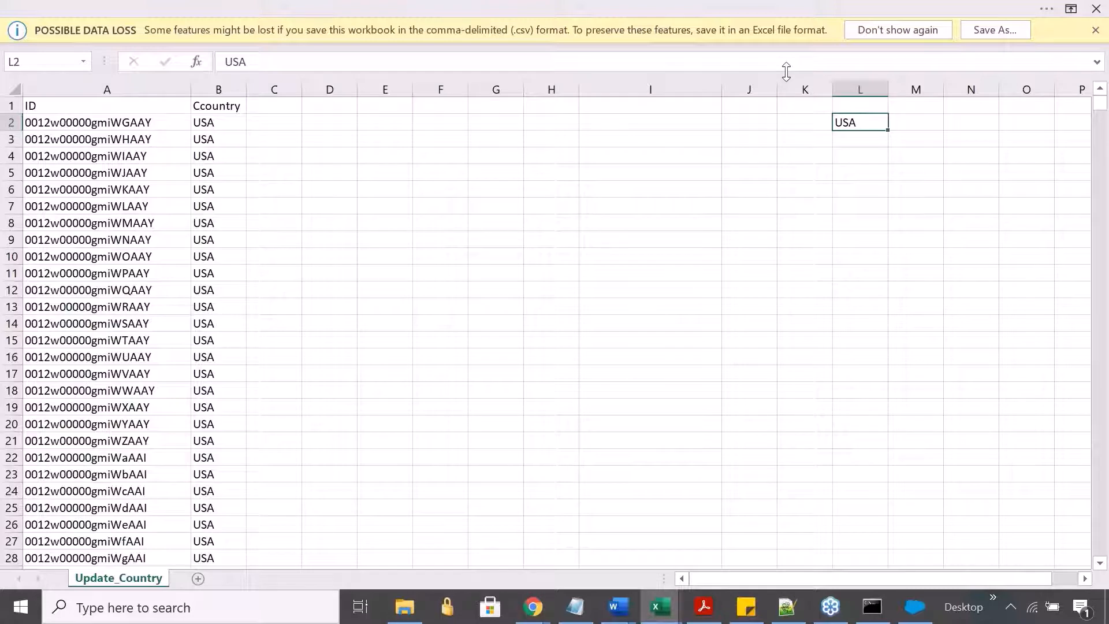
key("ctrl+space")
key("ctrl+minus")
key("ctrl+Home")
key("Right")
key("Right")
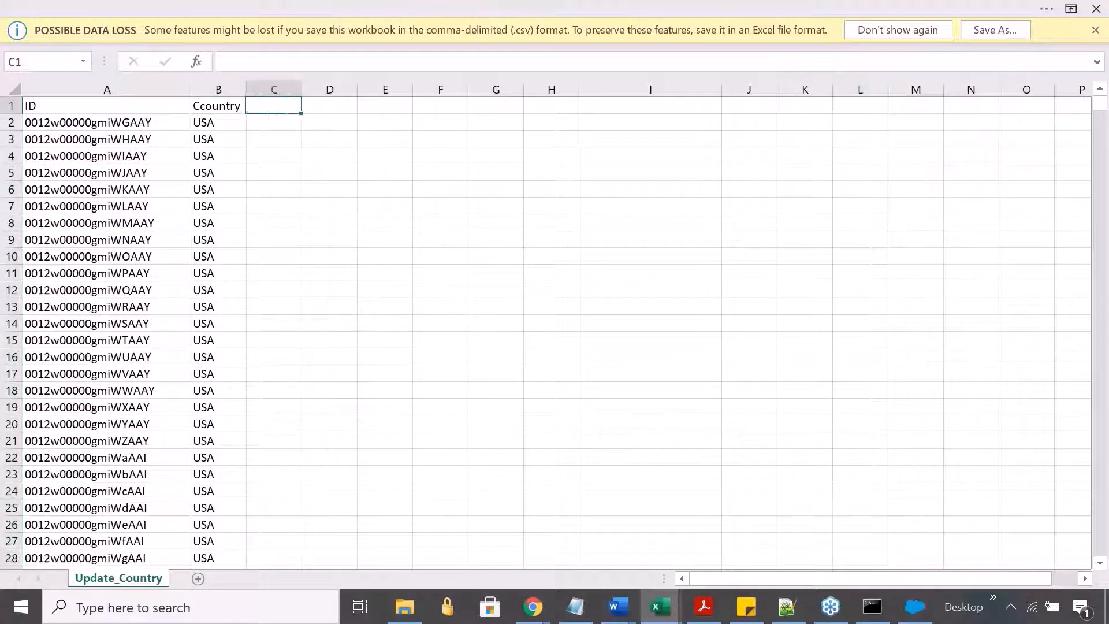
- Clear the contents of all columns from C to the end of the Update_Country sheet
key("ctrl+space")
key("shift+Right")
key("shift+Right")
key("shift+Right")
key("ctrl+shift+Right")
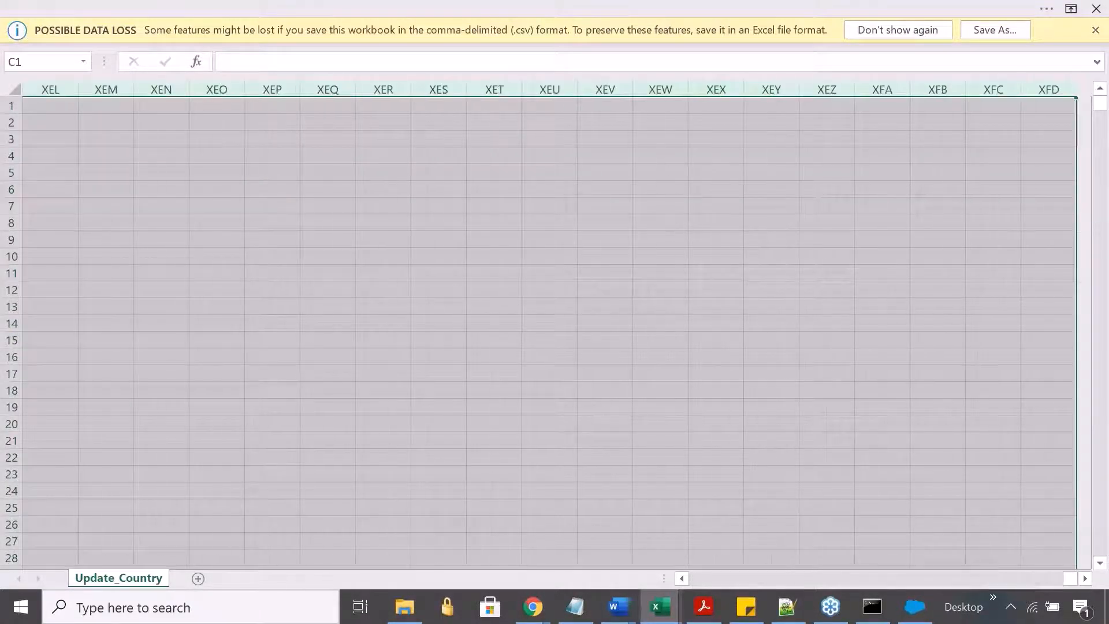
key("Delete")
key("Left")
key("Left")
key("Right")
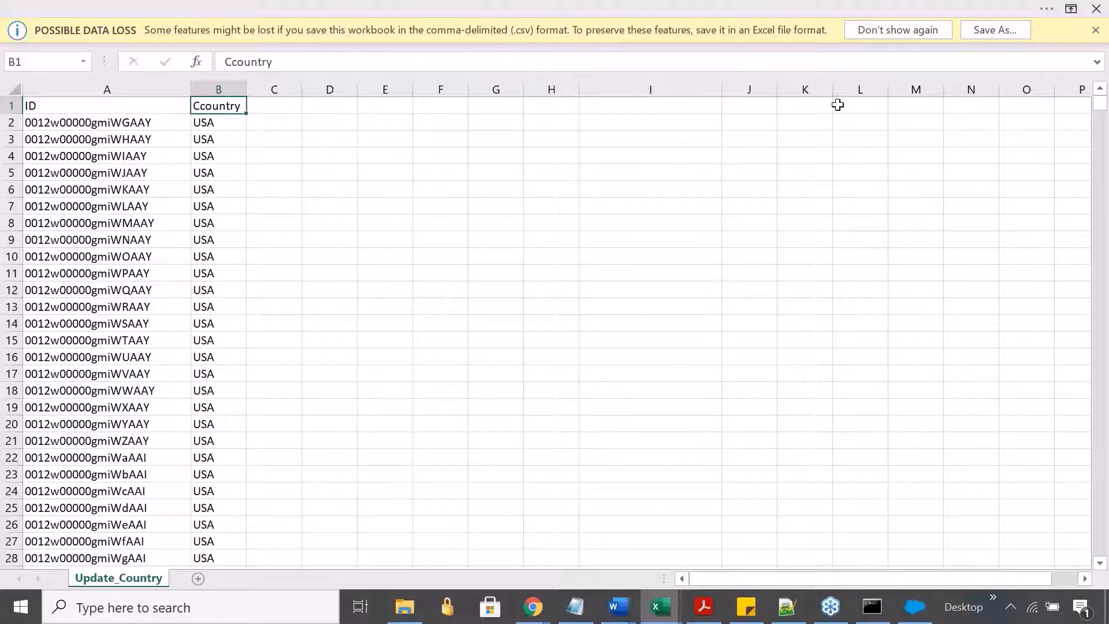
- Switch to Data Loader and move the Load Updates window so that it is fully in view
left_click(1094, 390)
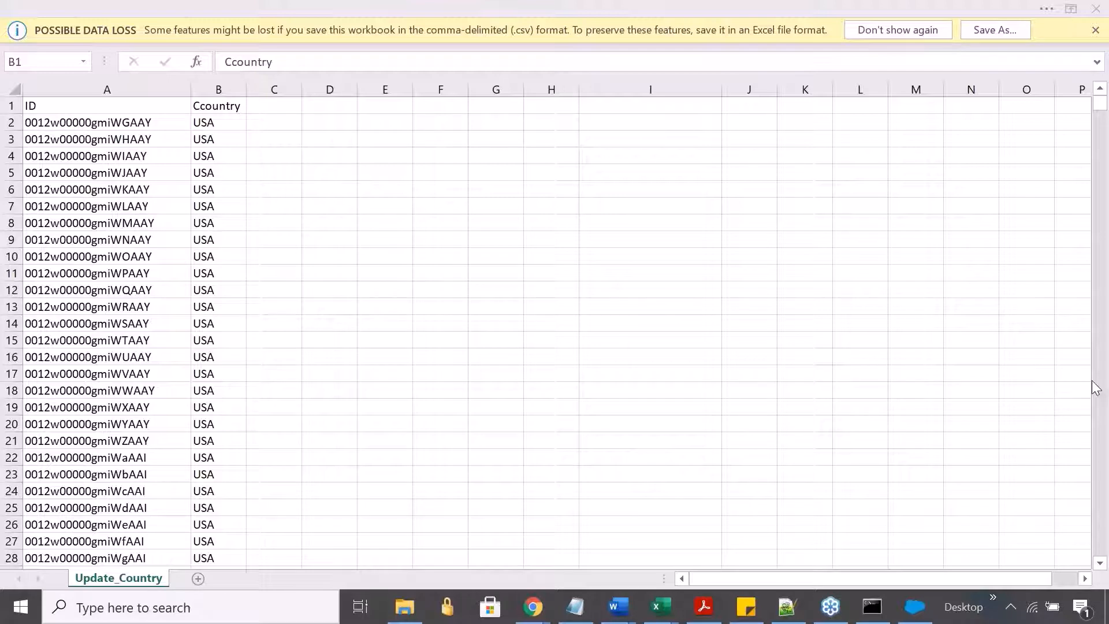
left_click(403, 152)
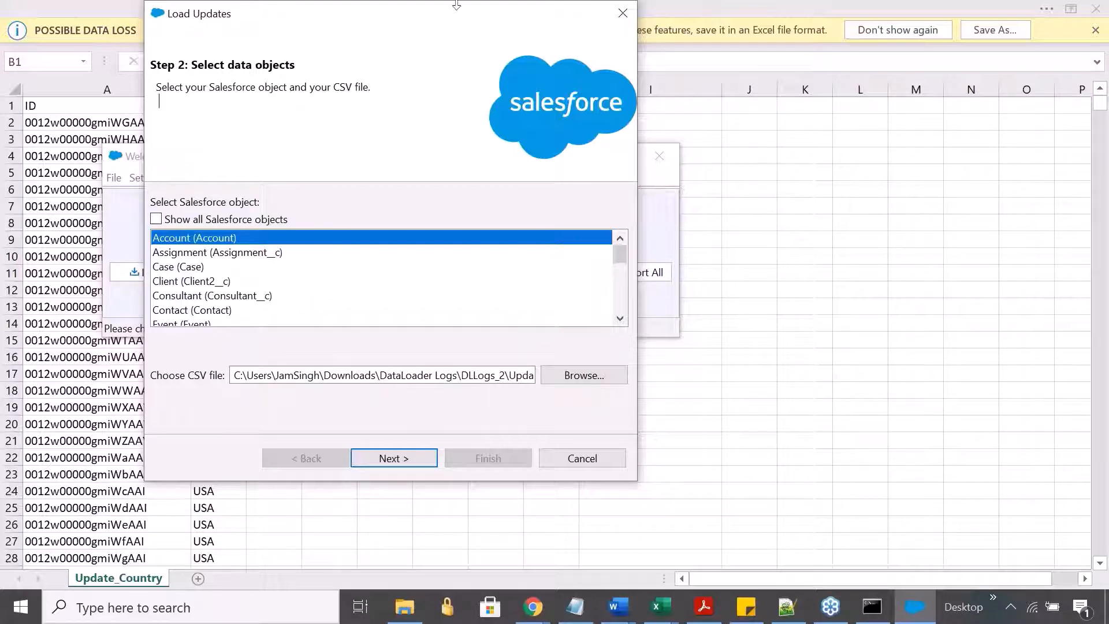
left_click_drag(427, 11, 511, 67)
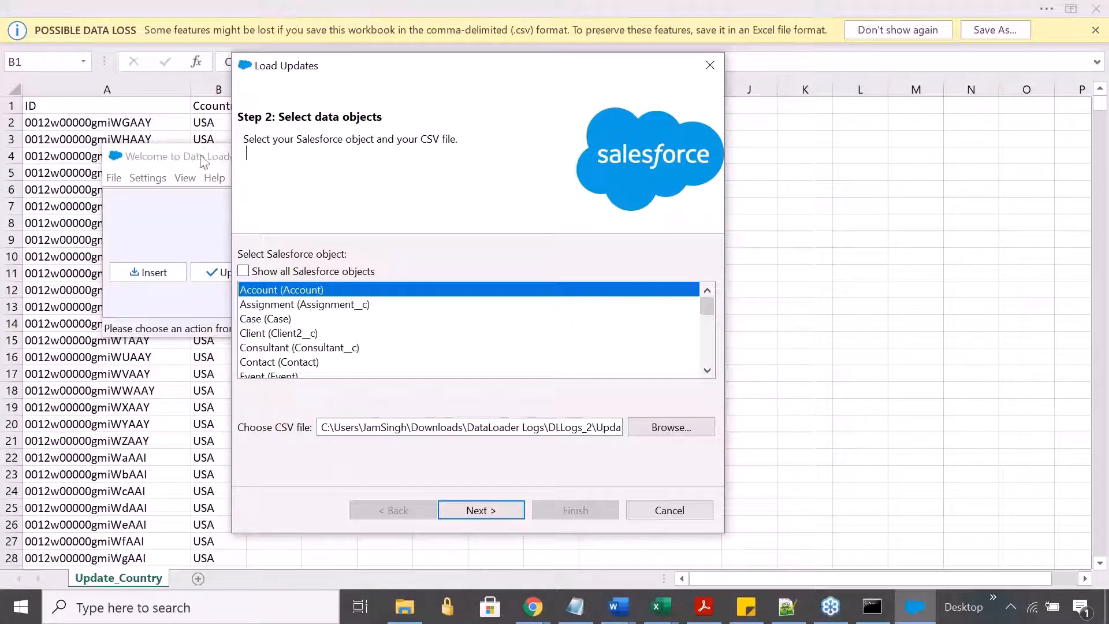
left_click_drag(441, 74, 382, 176)
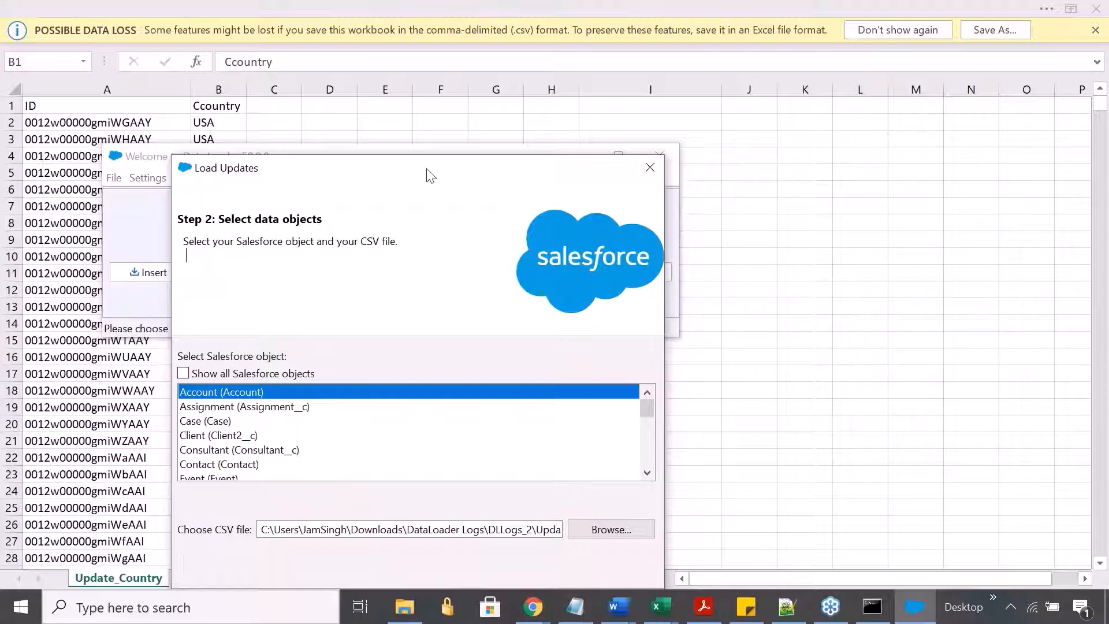
left_click_drag(430, 175, 504, 75)
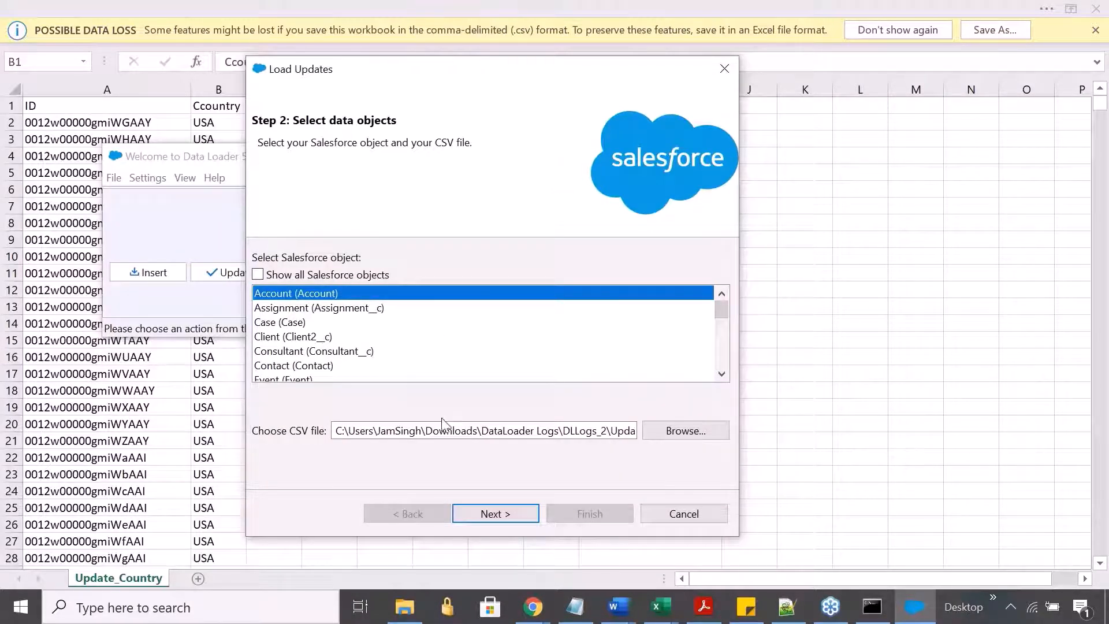
- Reselect Update_Country.csv as the source file, initialize the Account update and proceed to the field mapping
left_click(703, 433)
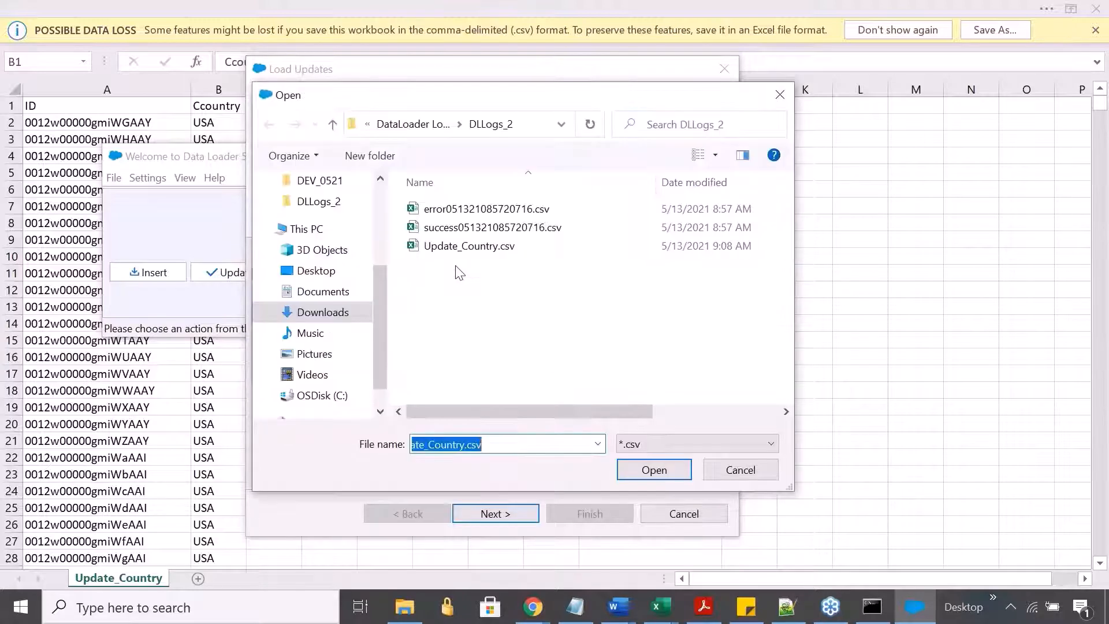
left_click(470, 249)
left_click(633, 466)
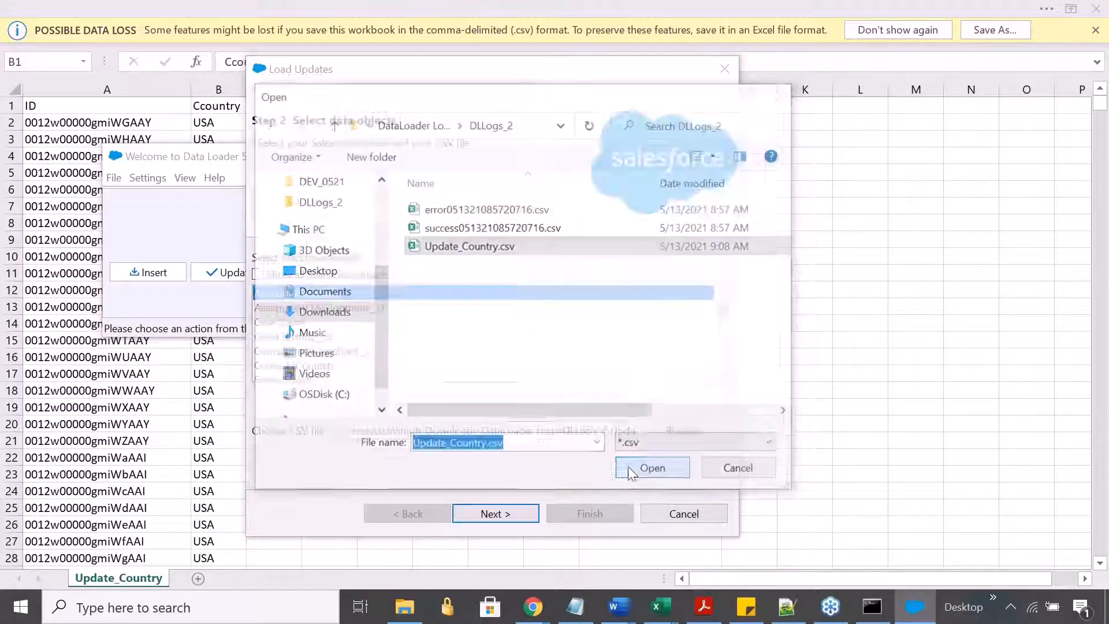
left_click(488, 514)
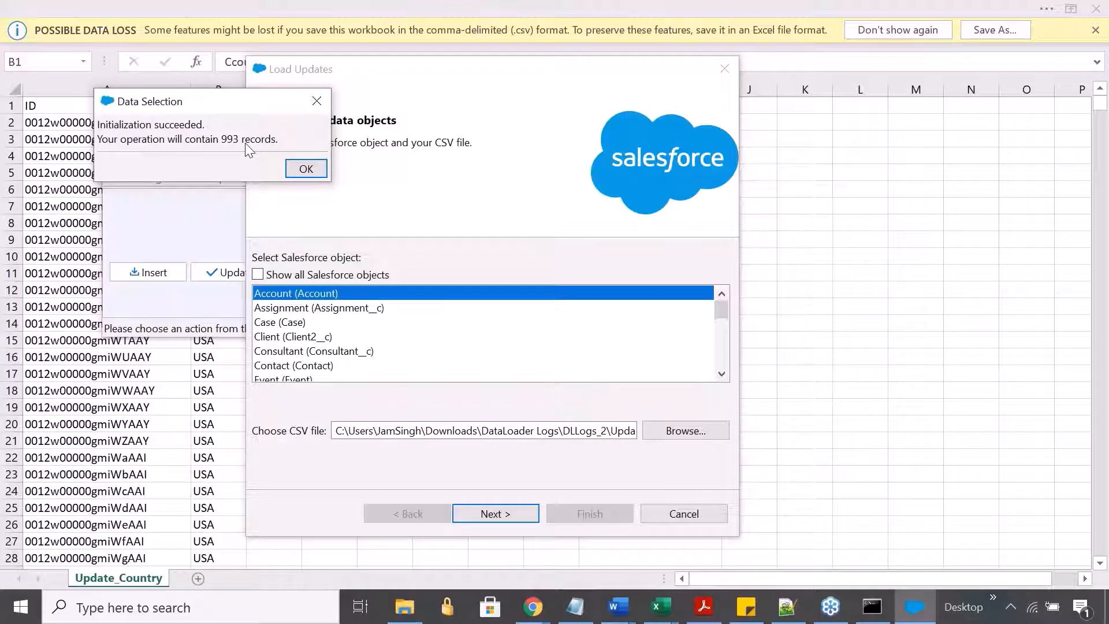
left_click(306, 169)
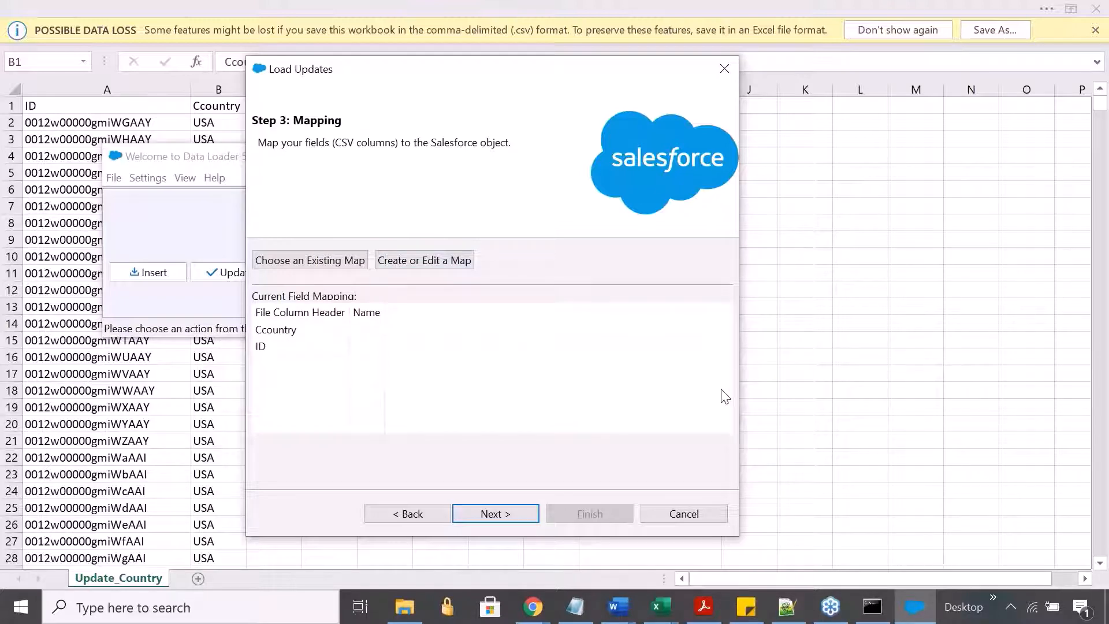
- Switch to the presentation and reveal the point on mapping Salesforce fields to CSV columns
key("alt+Tab")
key("alt+Tab")
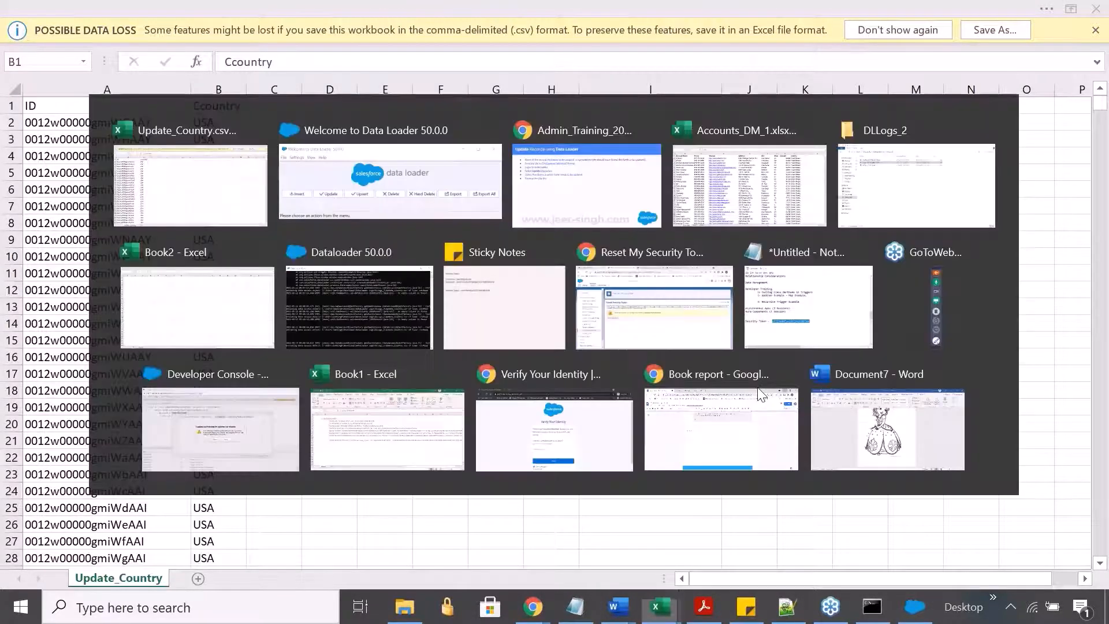
key("alt+Tab")
left_click(448, 310)
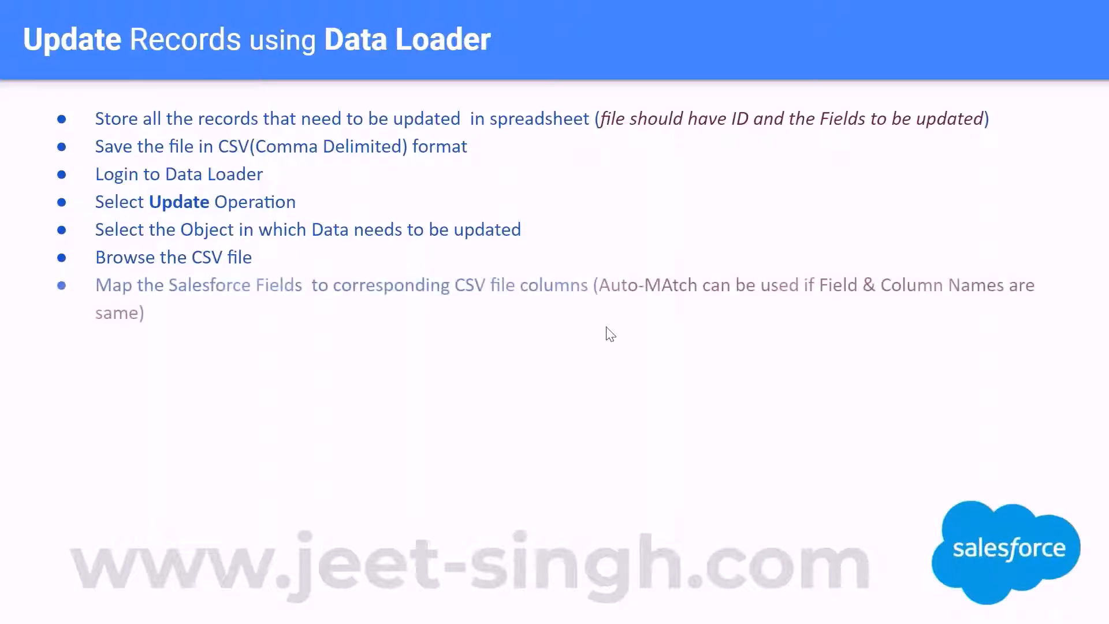